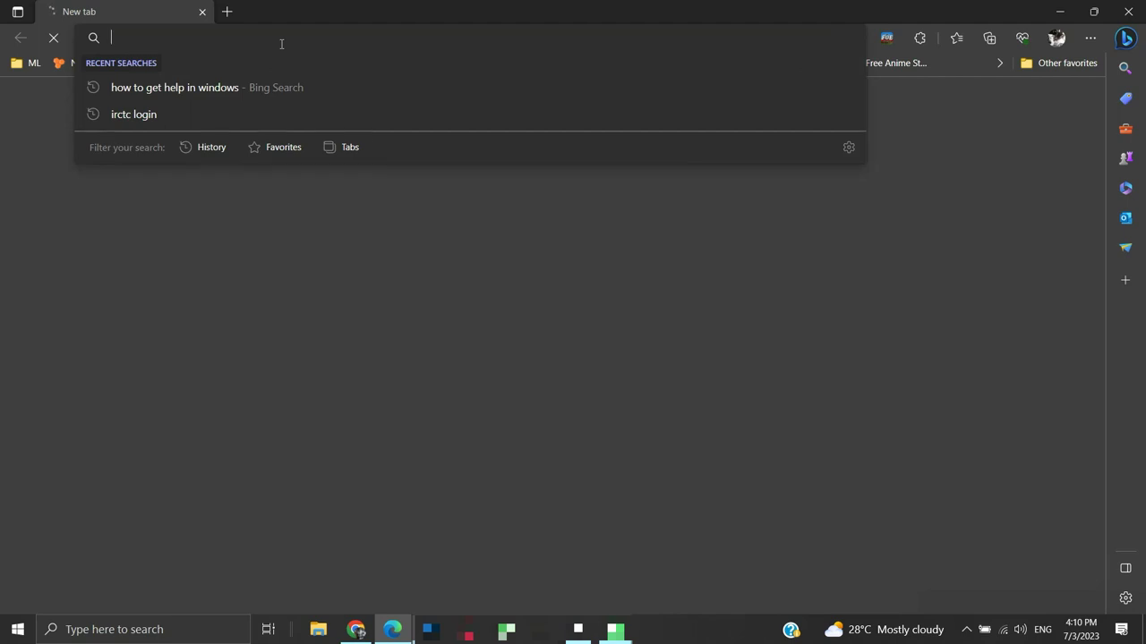
pyautogui.write('192')
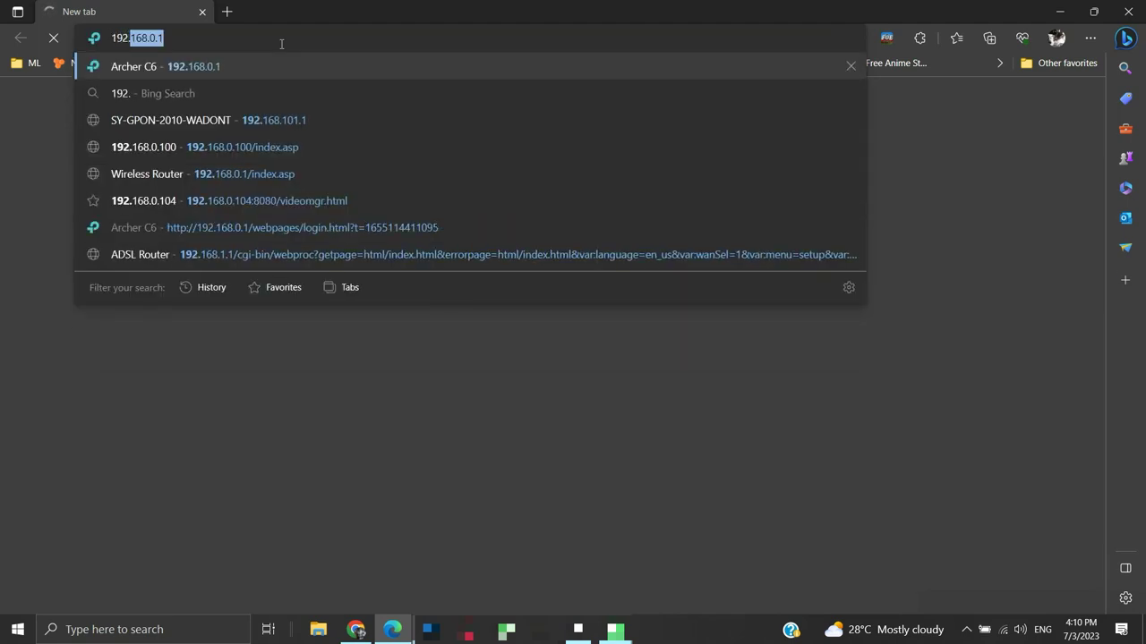
pyautogui.write('.168')
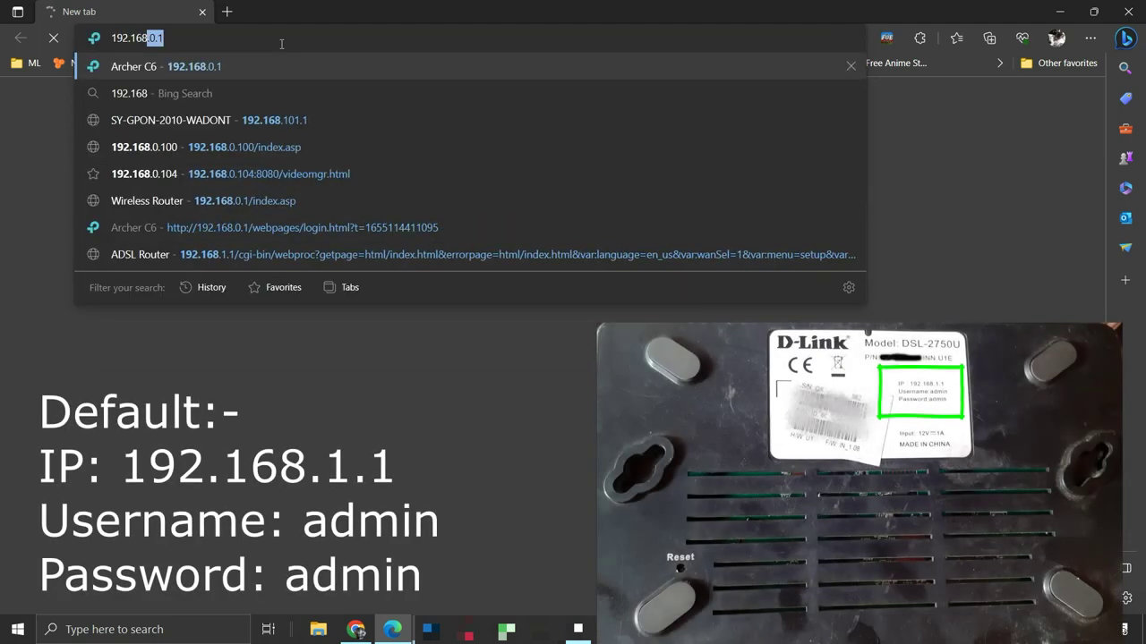
pyautogui.write('.1')
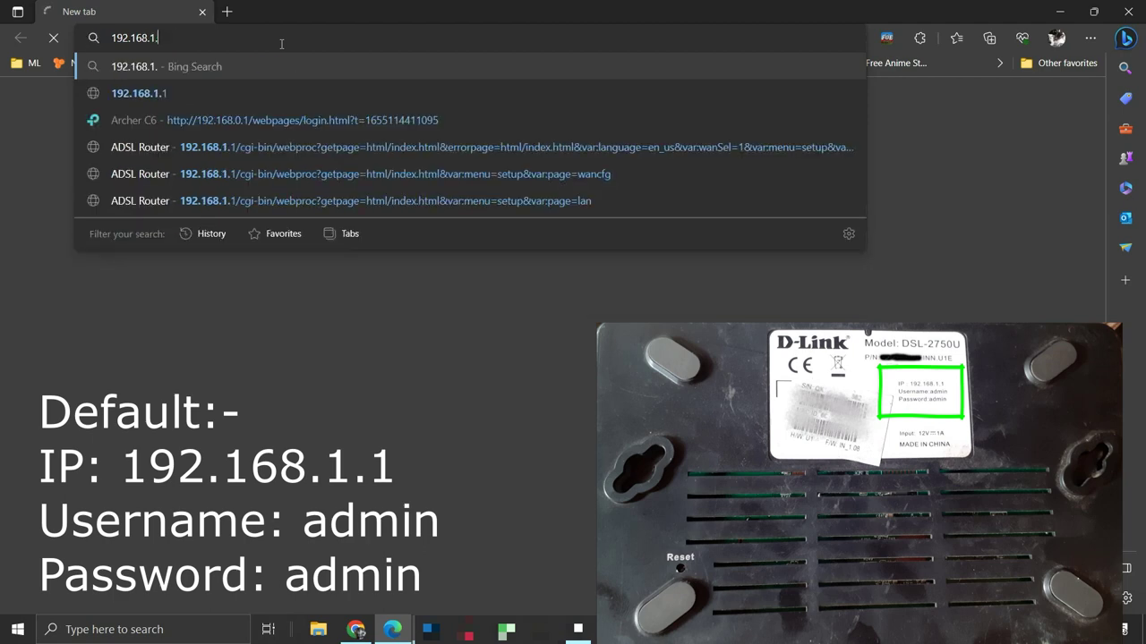
pyautogui.write('.1')
pyautogui.press('Return')
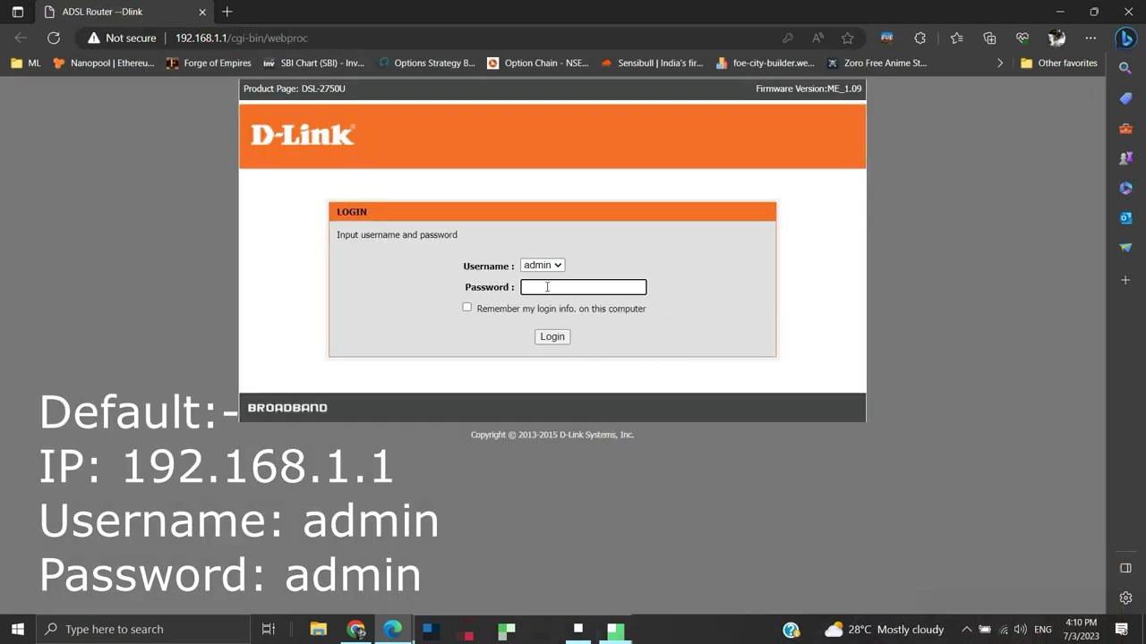
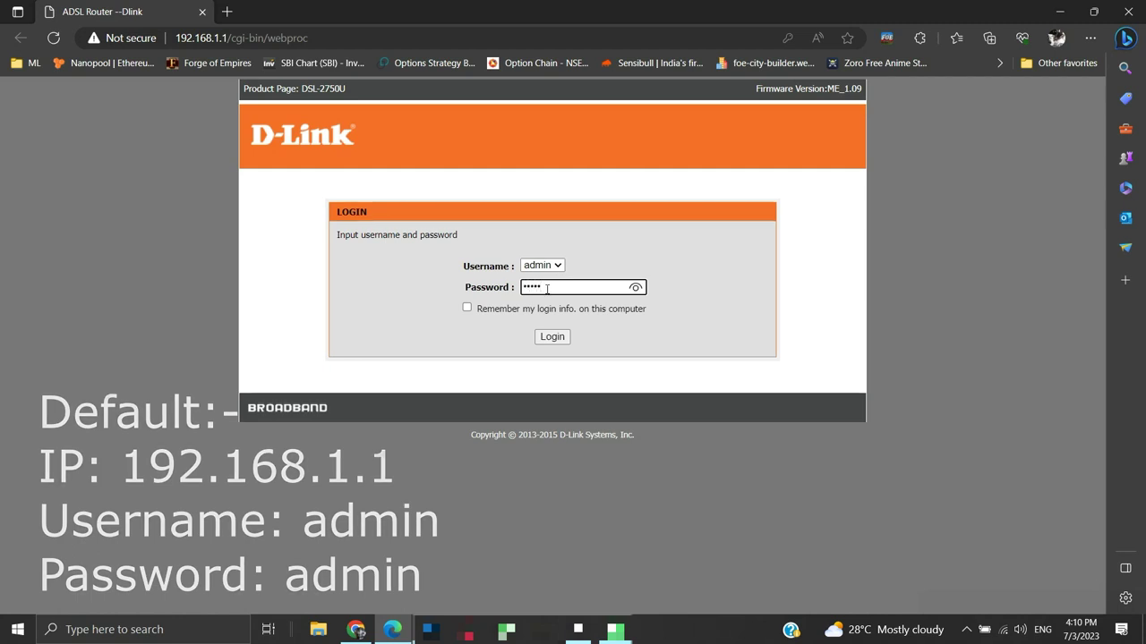
pyautogui.press('Return')
# Dismiss Edge's password offer and go to the router's Local Network settings.
pyautogui.click(794, 195)
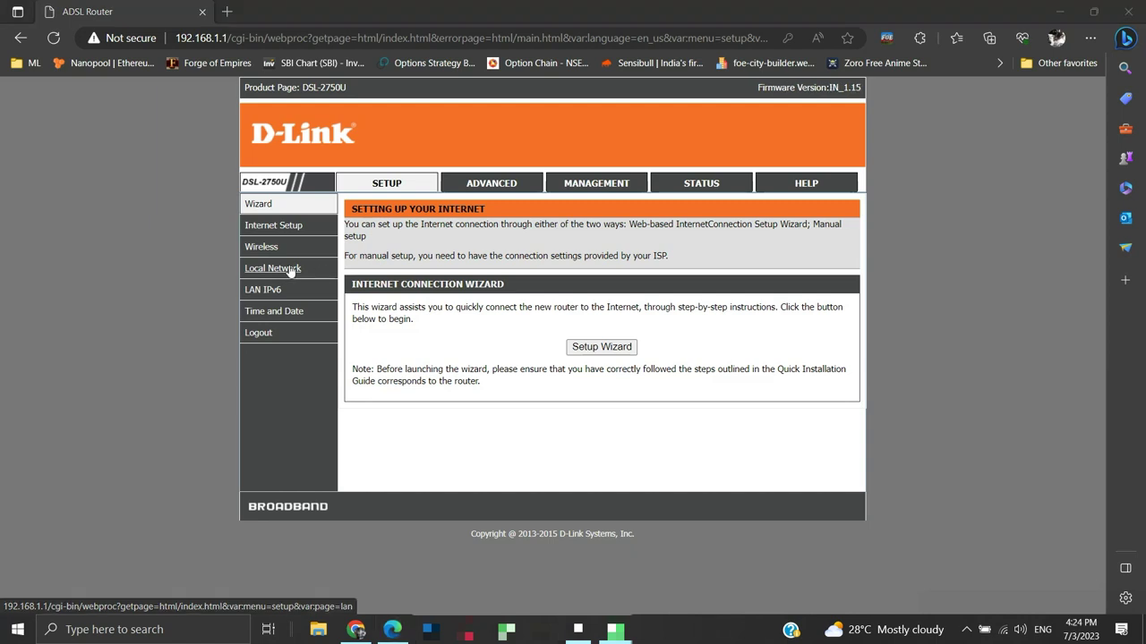
pyautogui.click(273, 268)
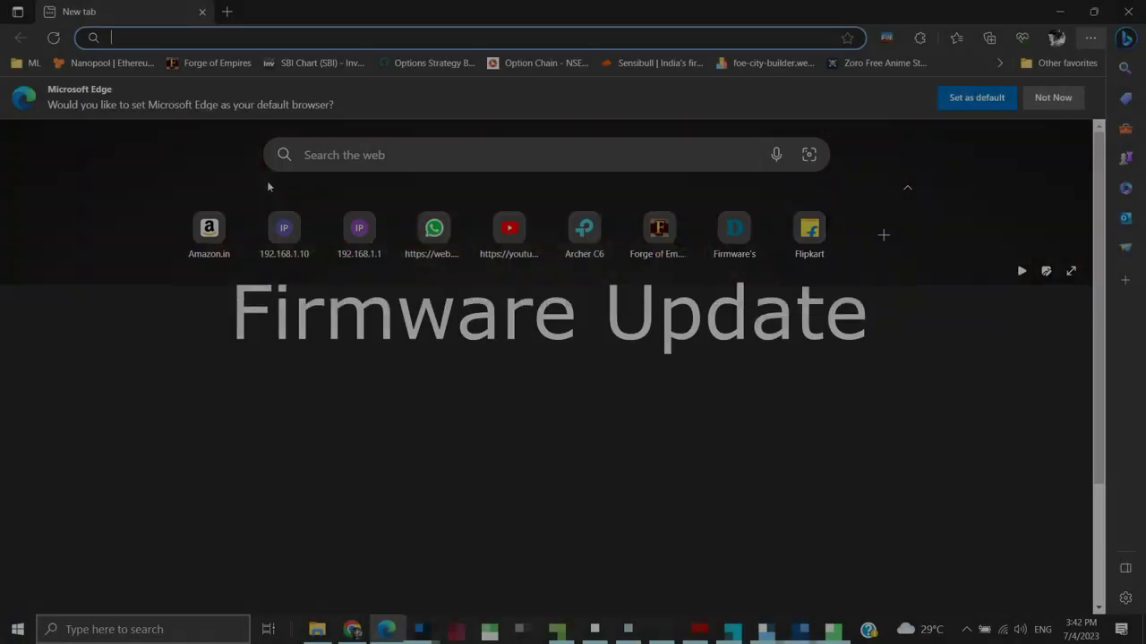
# Load Google and dismiss the Edge-default and Google promotional popups.
pyautogui.write('google.com')
pyautogui.press('Return')
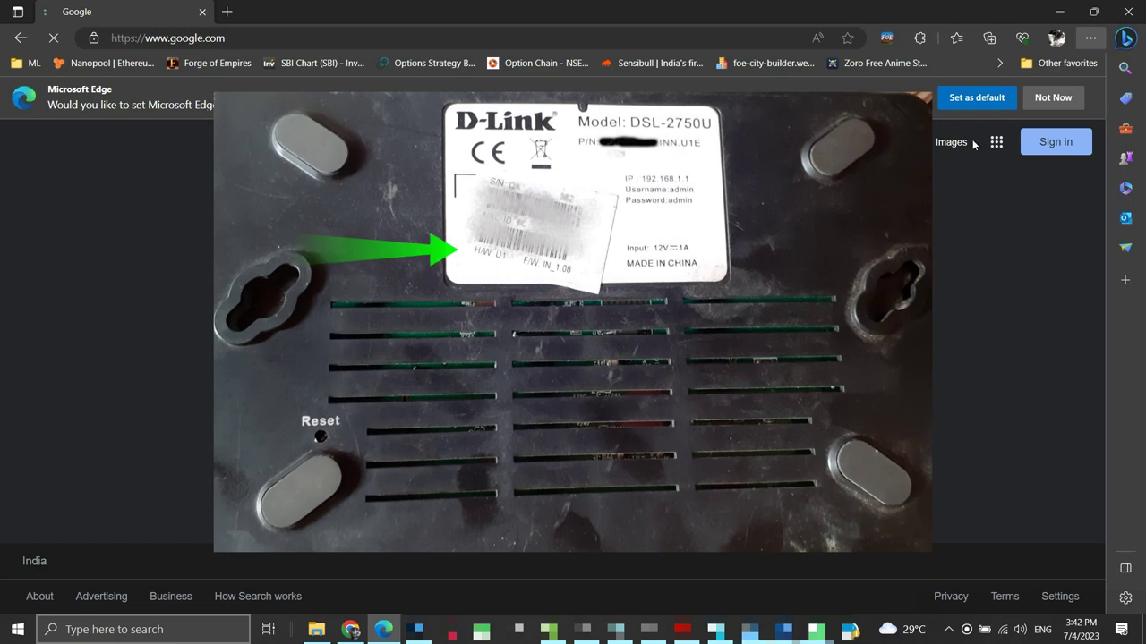
pyautogui.click(1029, 103)
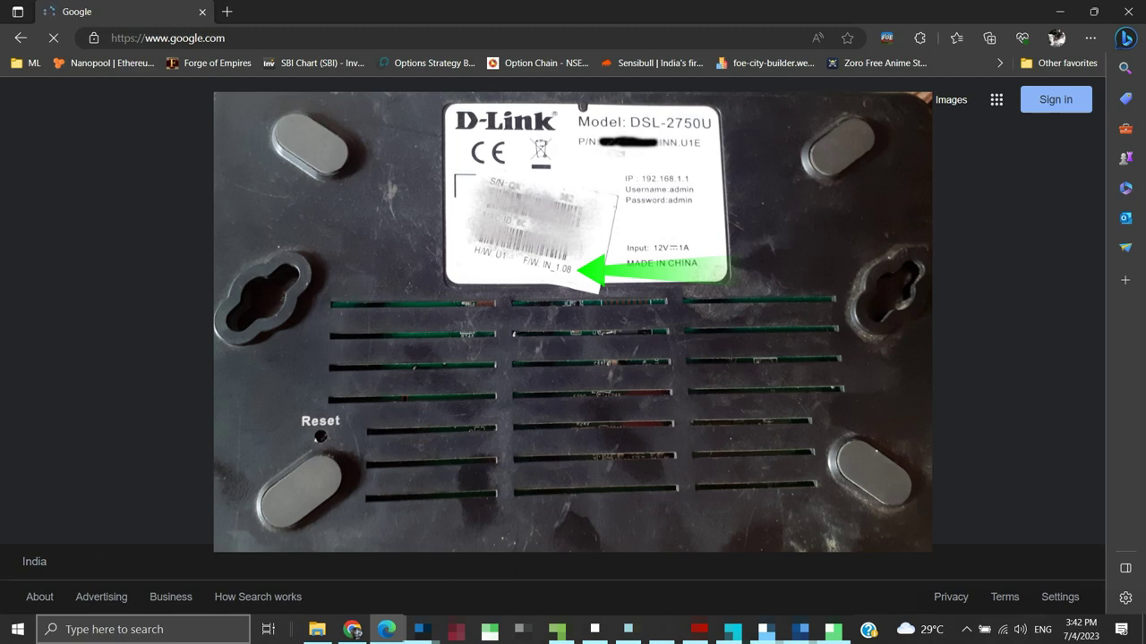
pyautogui.click(932, 249)
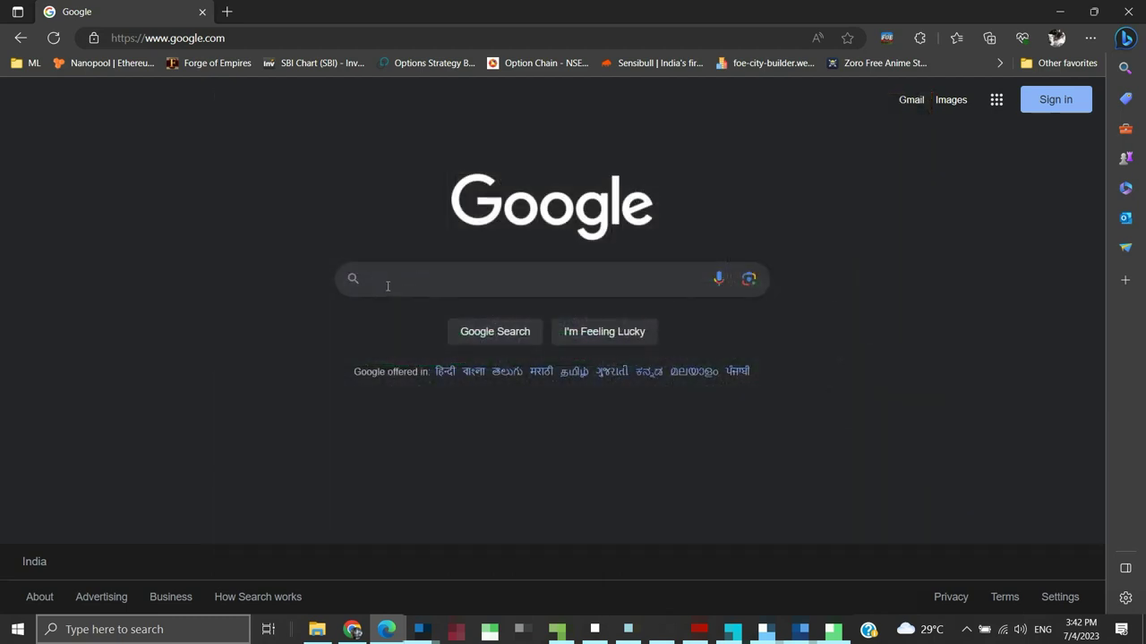
# Search 'dlink dsl 2750u firmware india' and open D-Link's Firmware's result.
pyautogui.click(387, 285)
pyautogui.write('dlin')
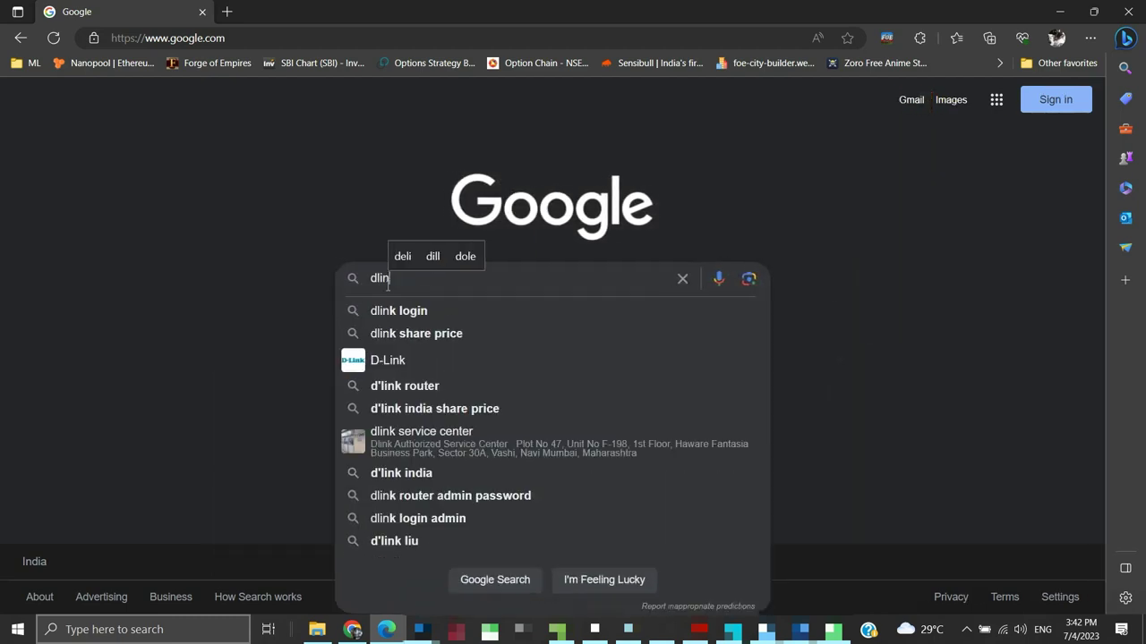
pyautogui.write('k dsl 2750')
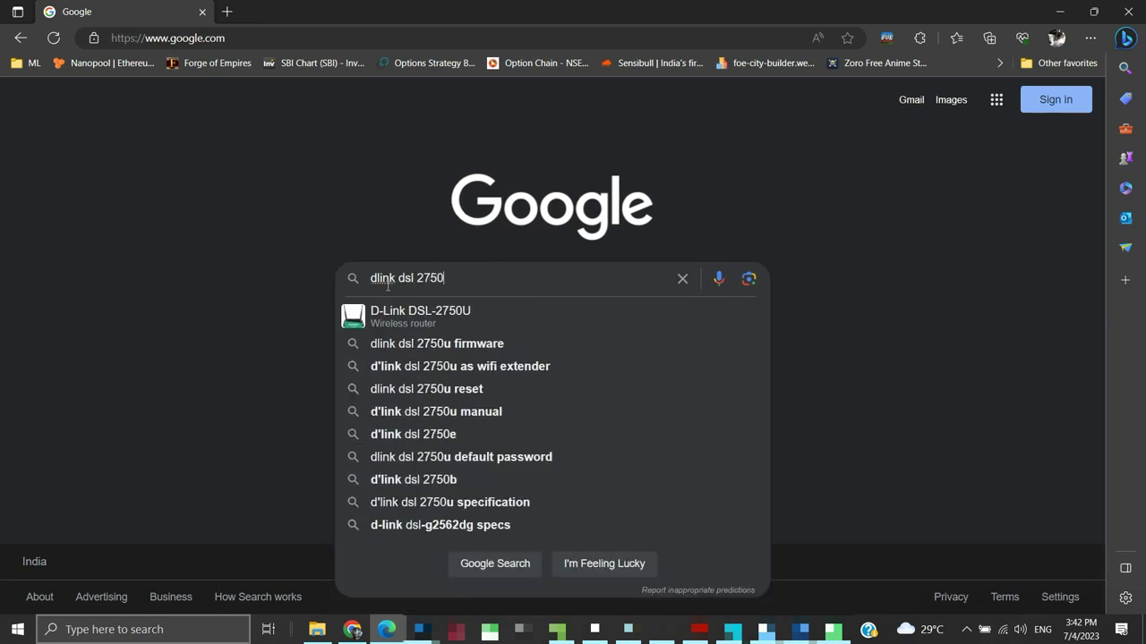
pyautogui.write('u firmware ')
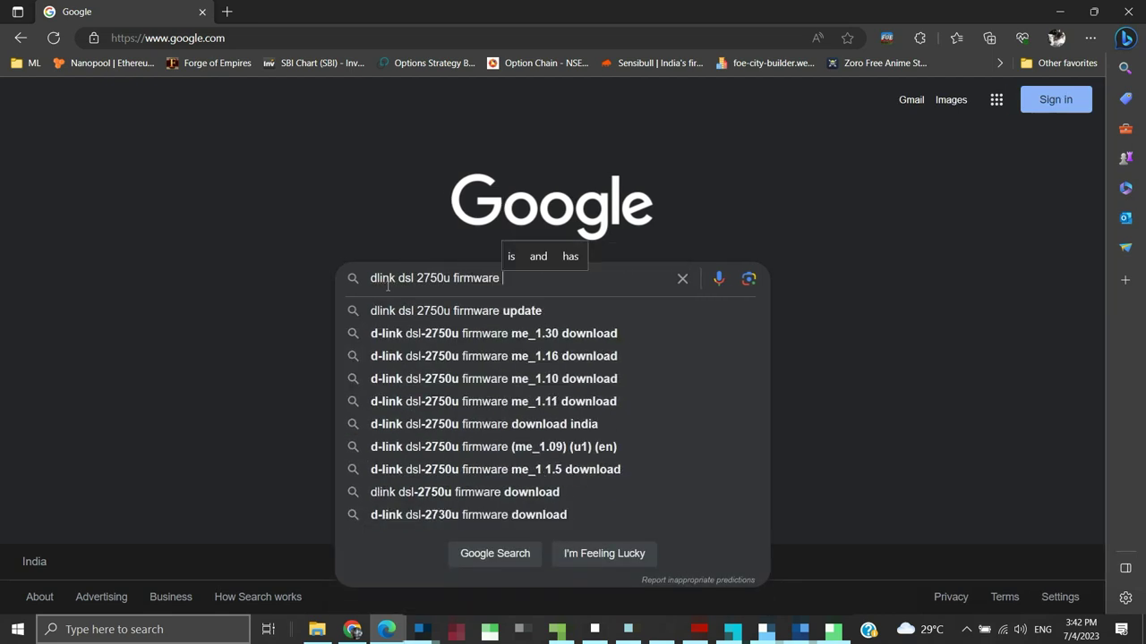
pyautogui.write('india')
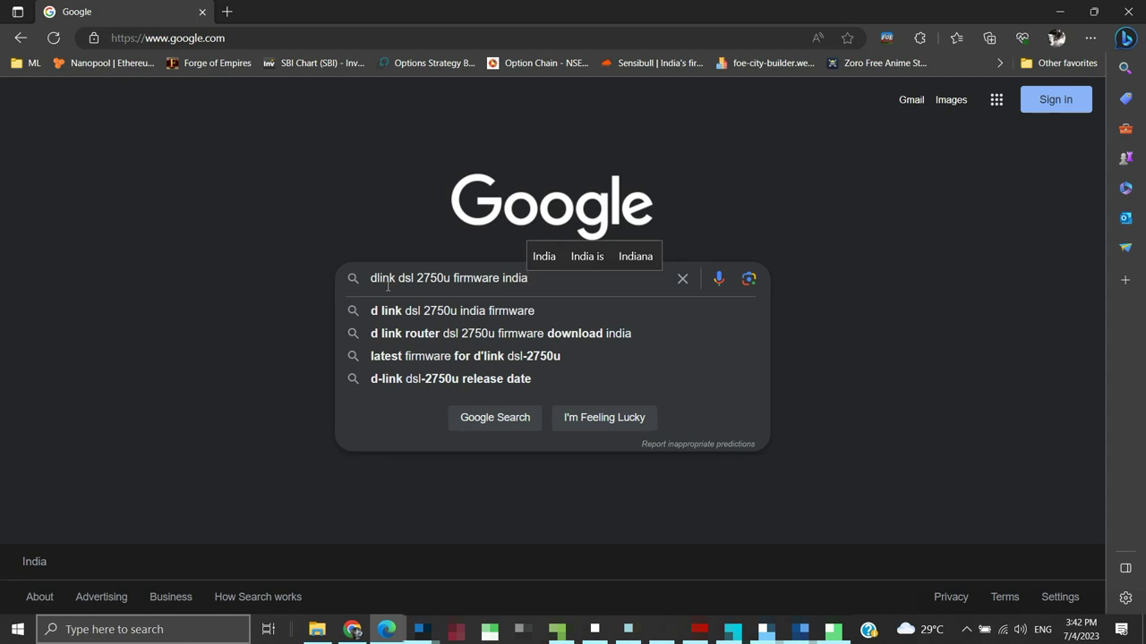
pyautogui.press('Return')
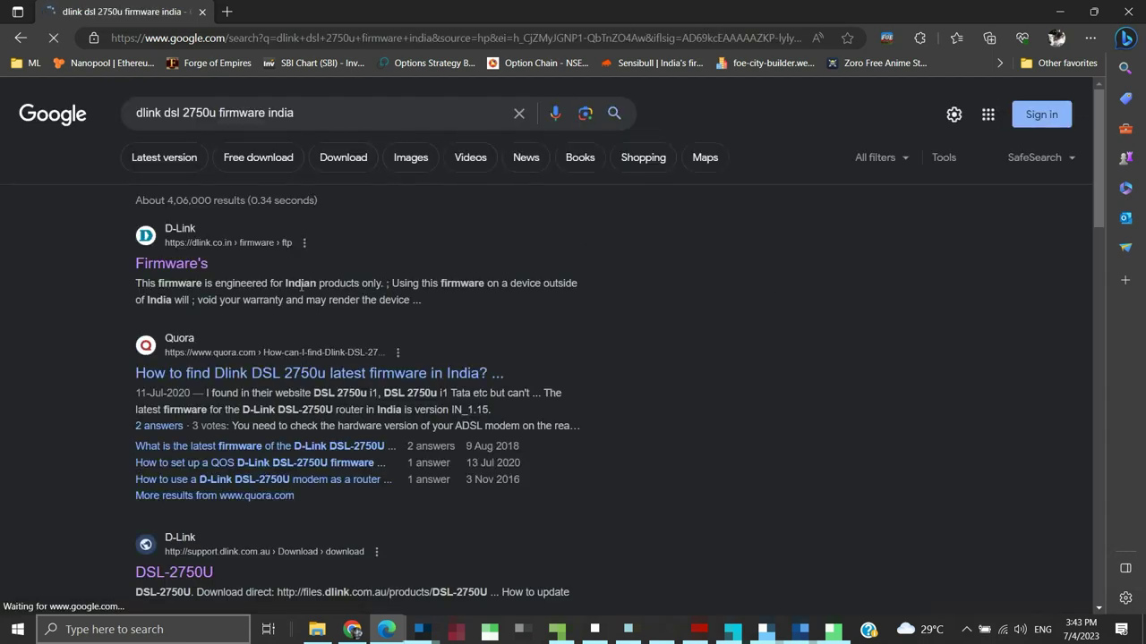
pyautogui.click(191, 265)
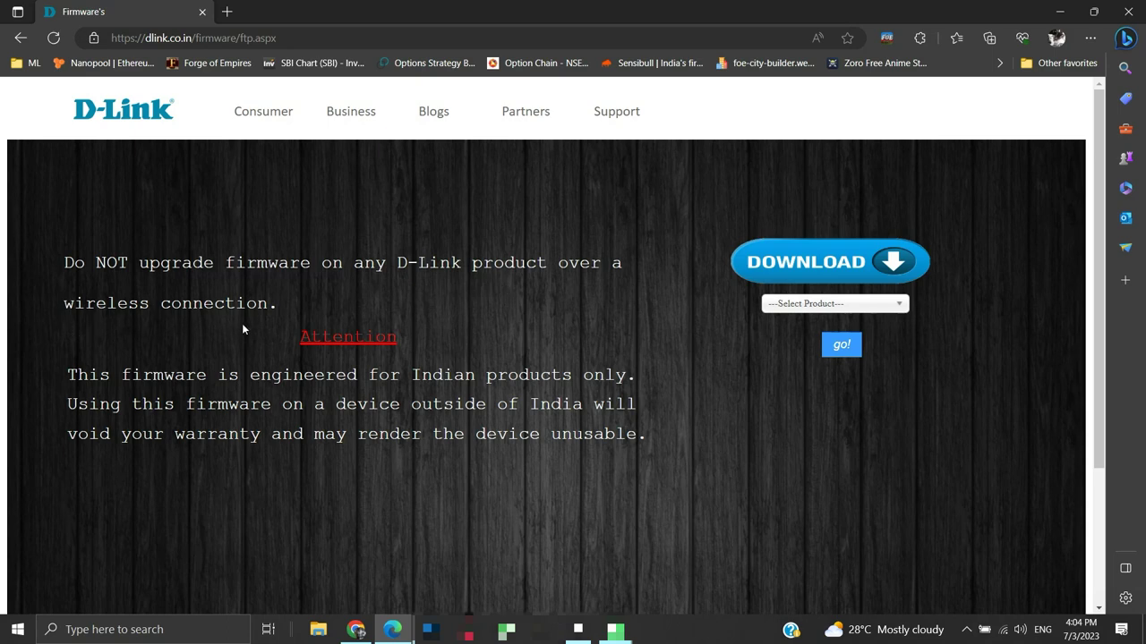
# Select the DSL-2750U U1 product to list its available firmware.
pyautogui.click(787, 310)
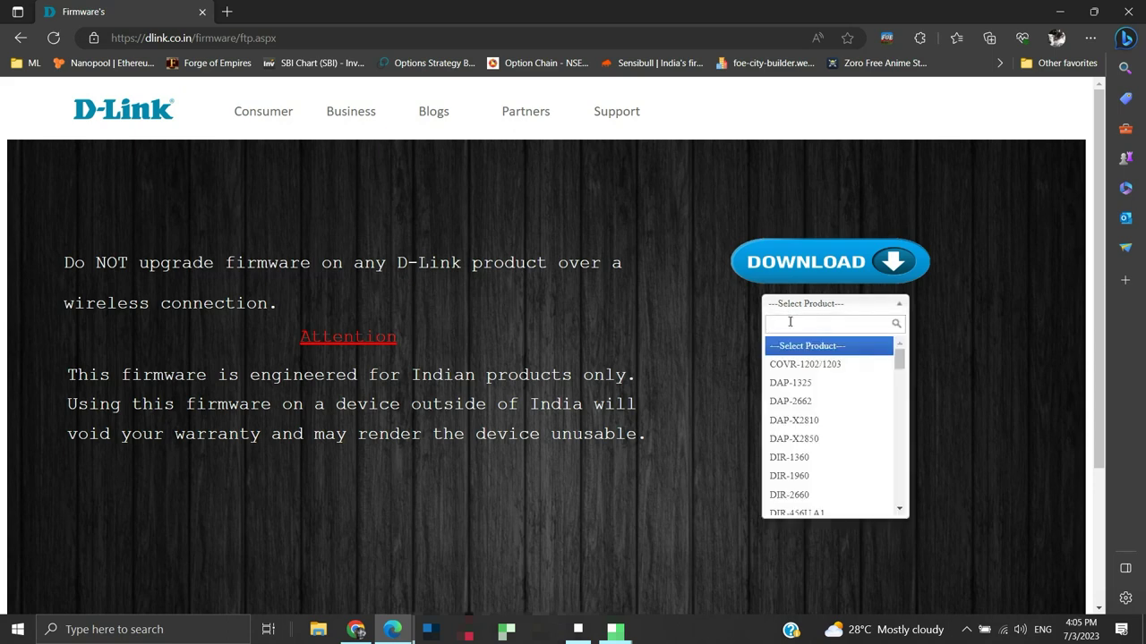
pyautogui.write('2750')
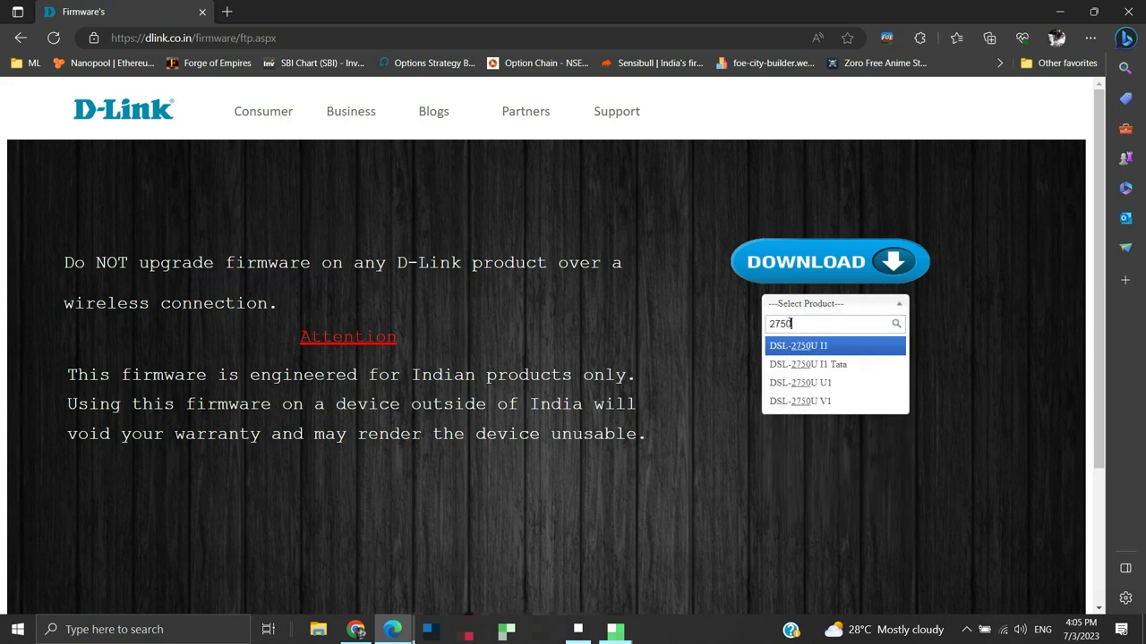
pyautogui.write('u')
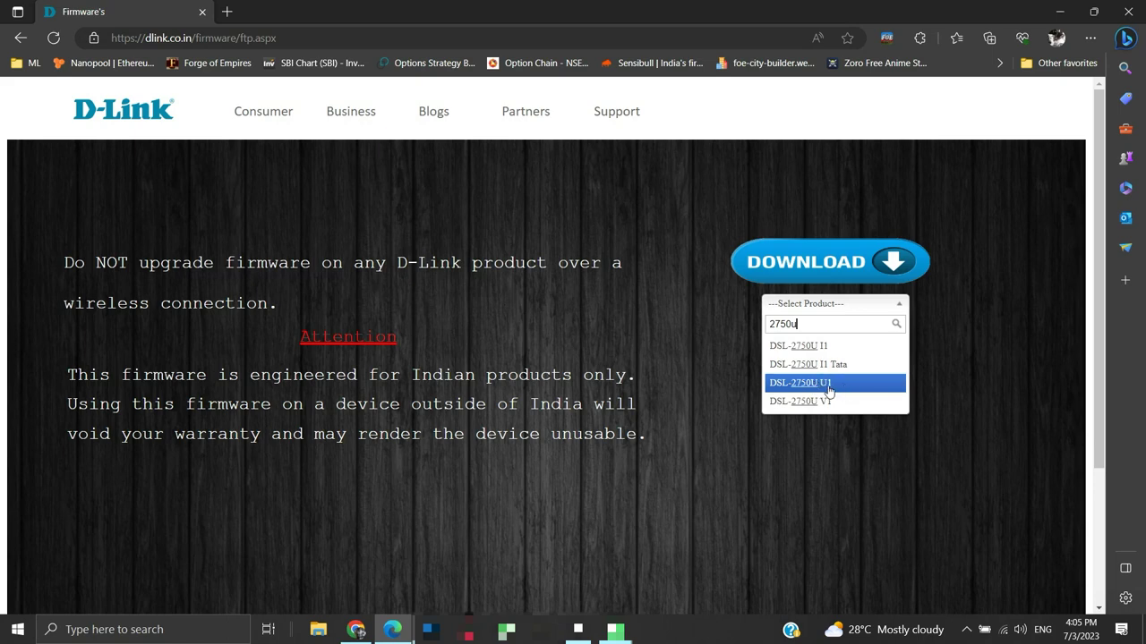
pyautogui.click(827, 384)
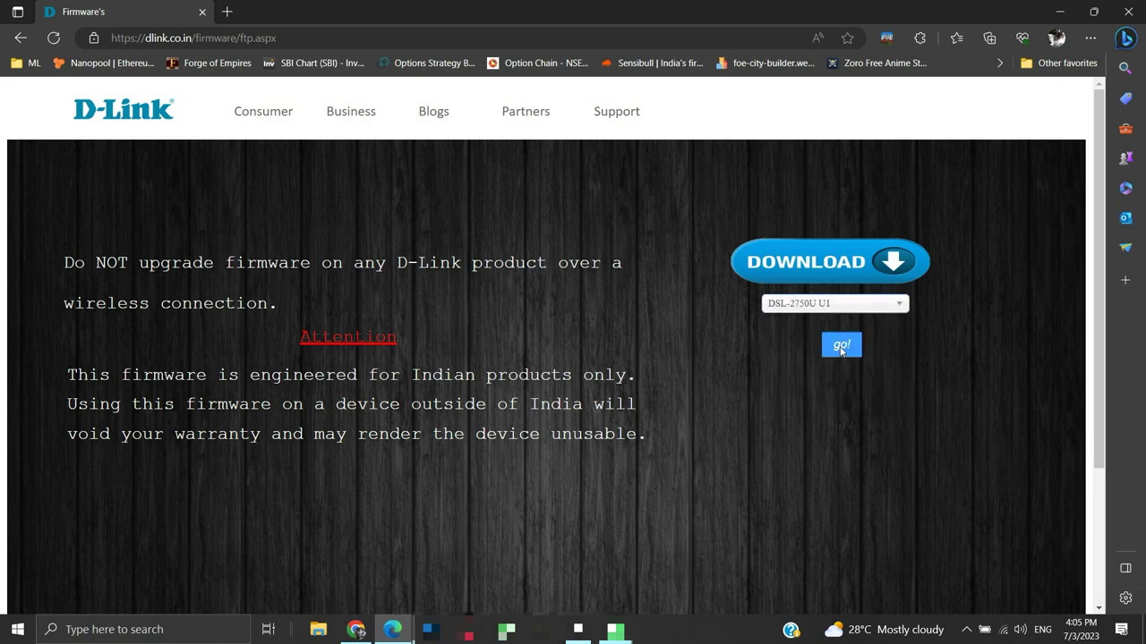
pyautogui.click(842, 351)
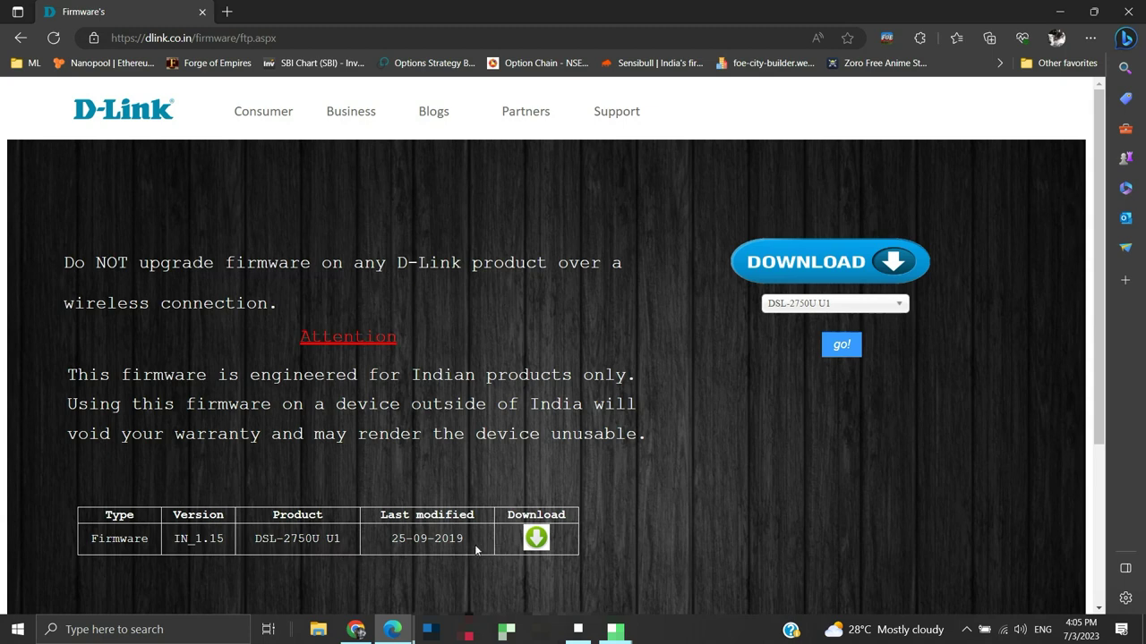
# Download the IN_1.15 firmware file and keep it despite the safety warning.
pyautogui.click(537, 542)
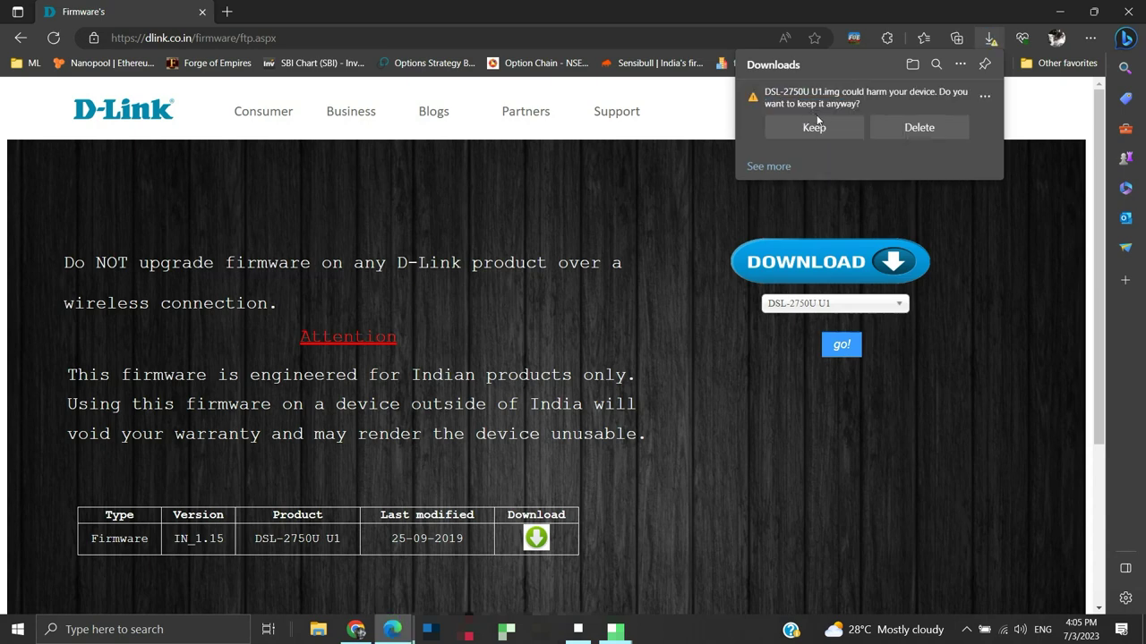
pyautogui.click(831, 132)
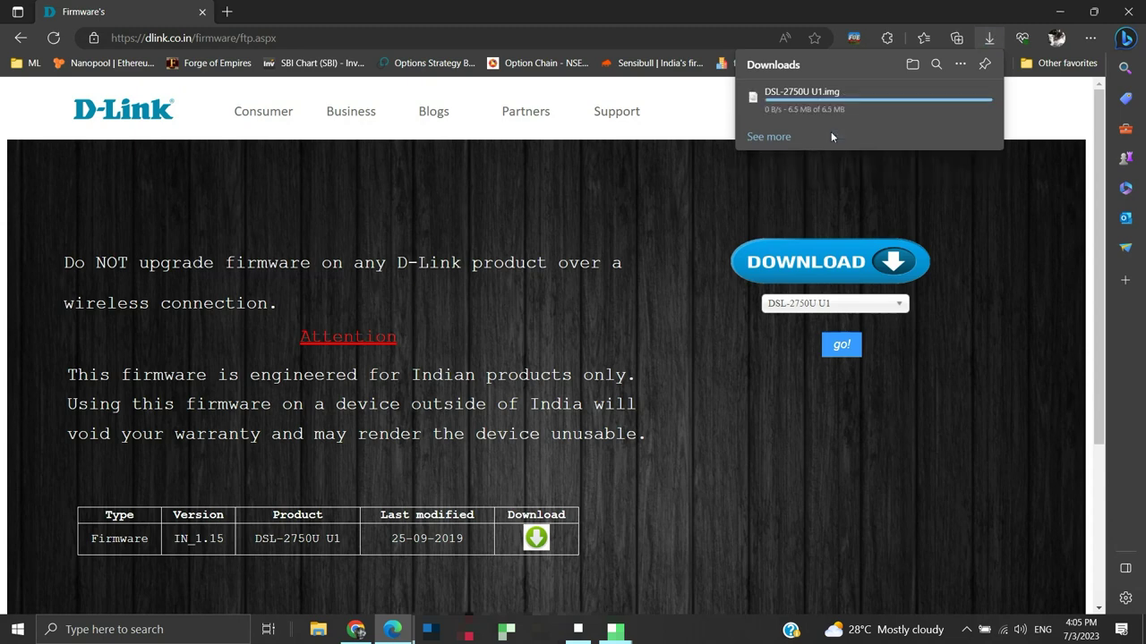
pyautogui.click(681, 220)
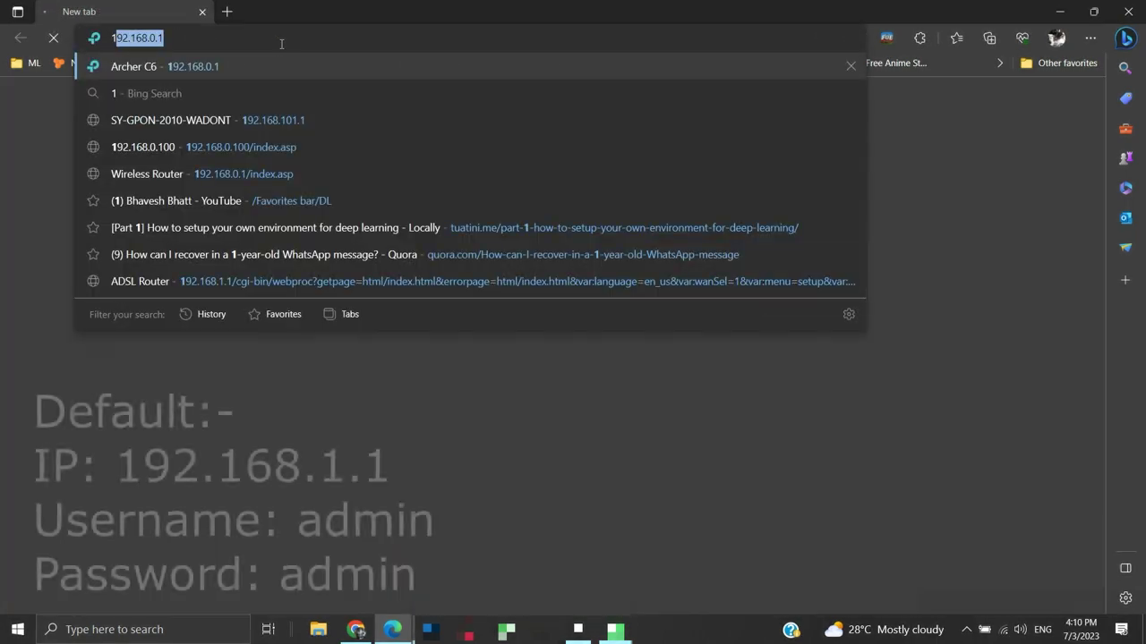
pyautogui.write('92')
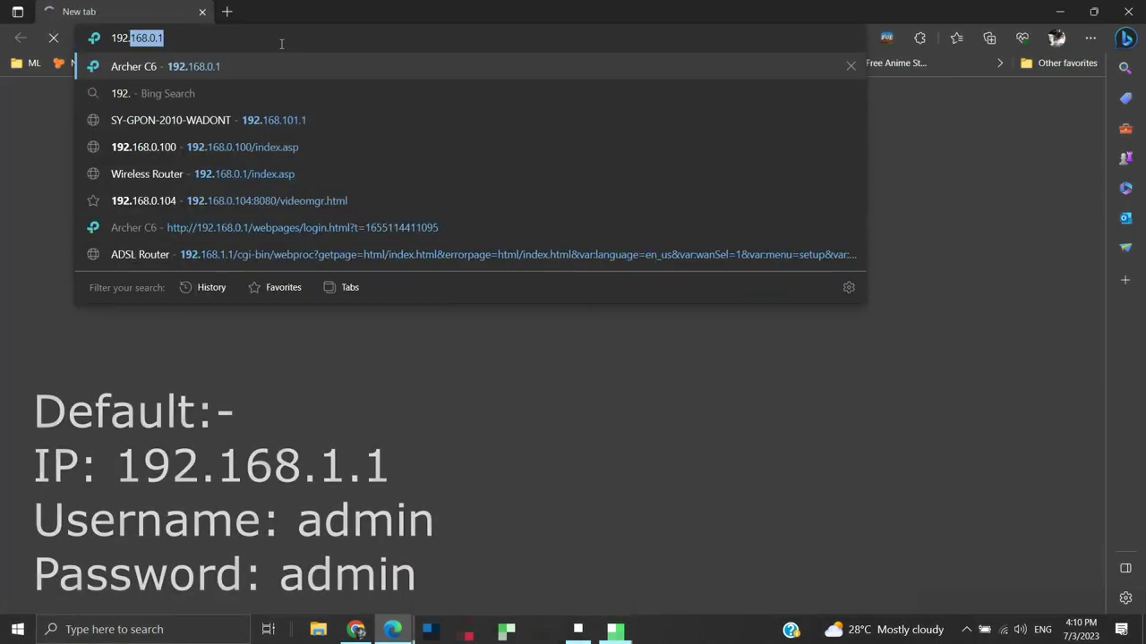
pyautogui.write('.168.1')
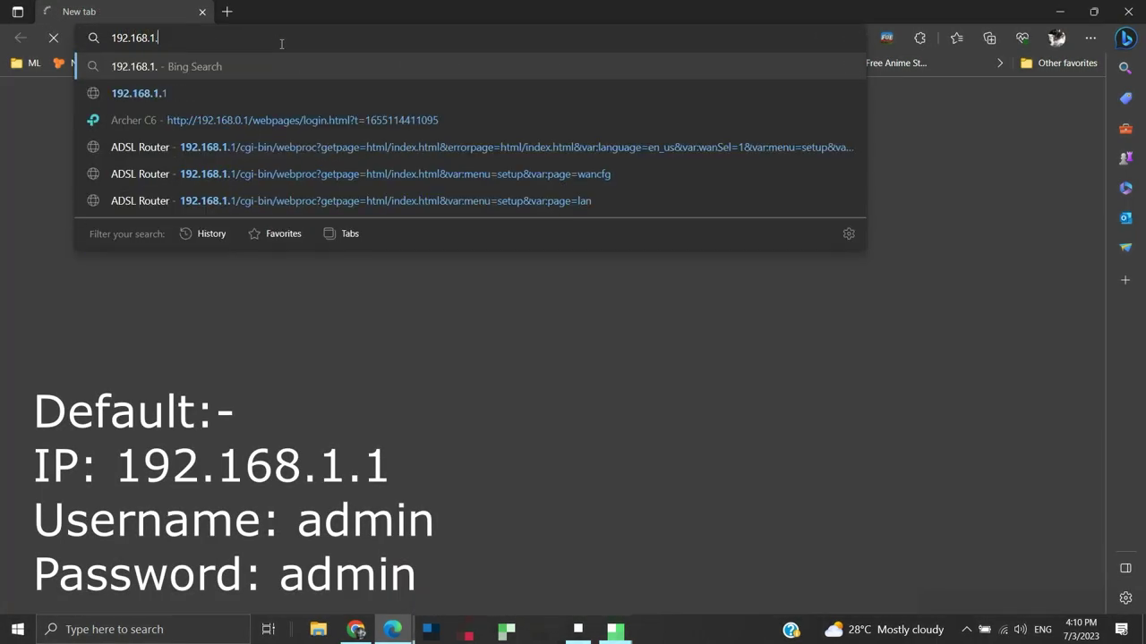
pyautogui.write('.1')
pyautogui.press('Return')
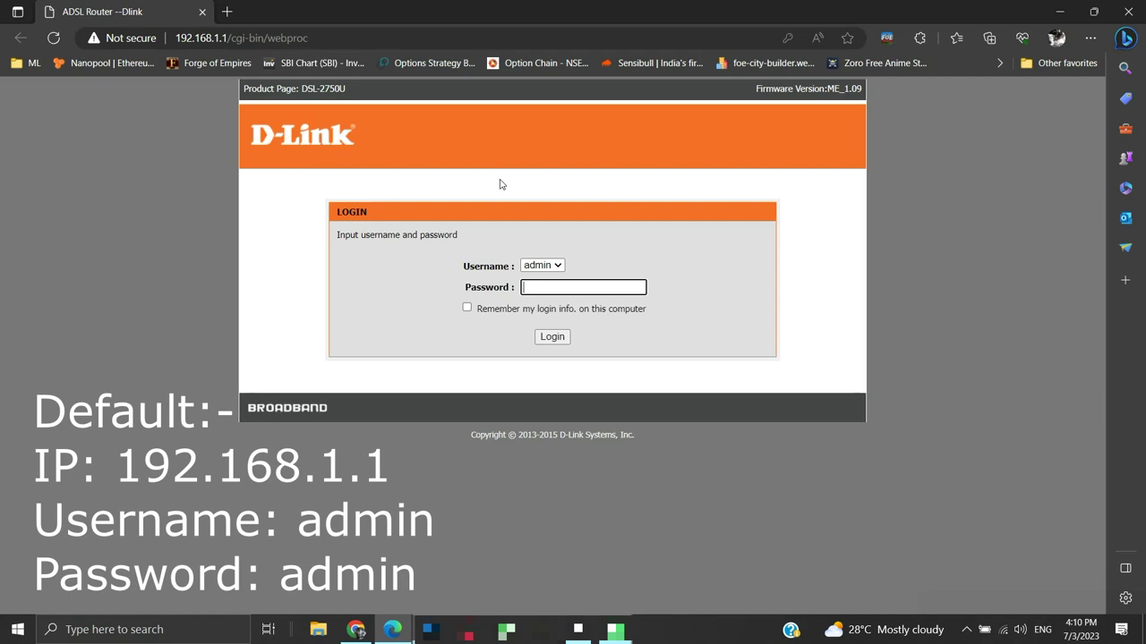
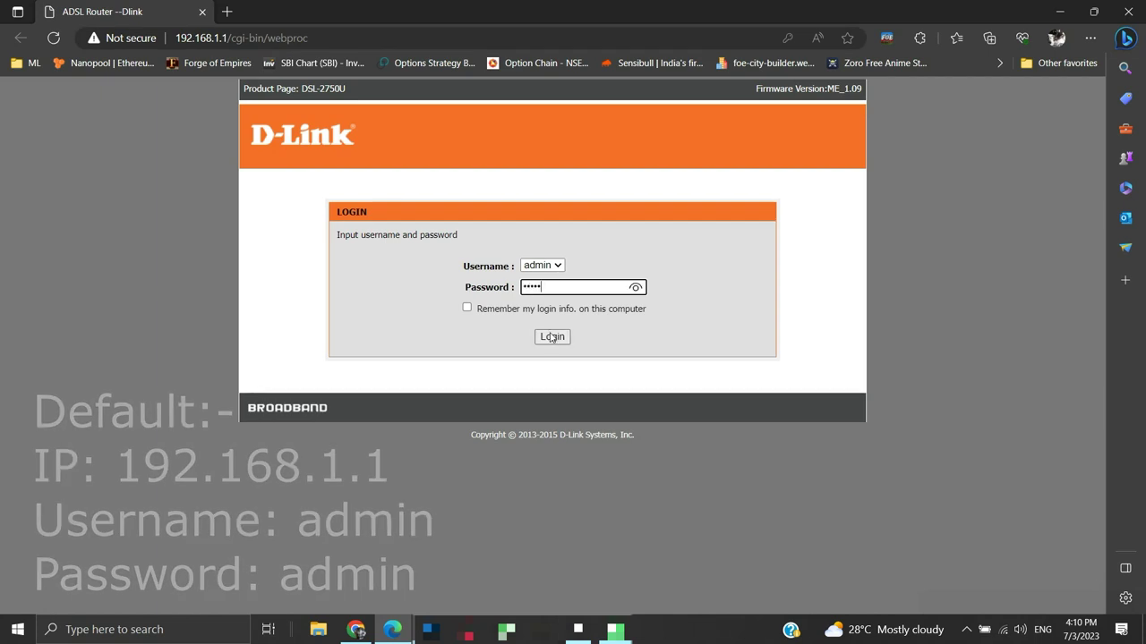
pyautogui.press('Return')
pyautogui.click(795, 204)
pyautogui.moveTo(262, 246)
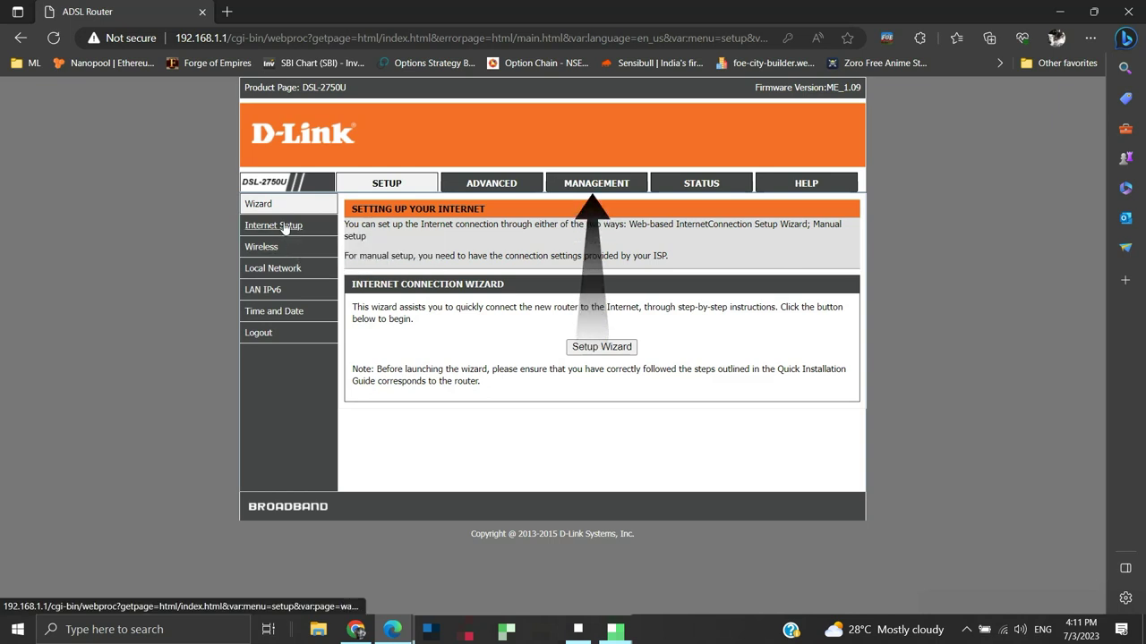
# Flash DSL-2750U U1.img from Downloads via Firmware Update with Clear Config ticked.
pyautogui.click(568, 191)
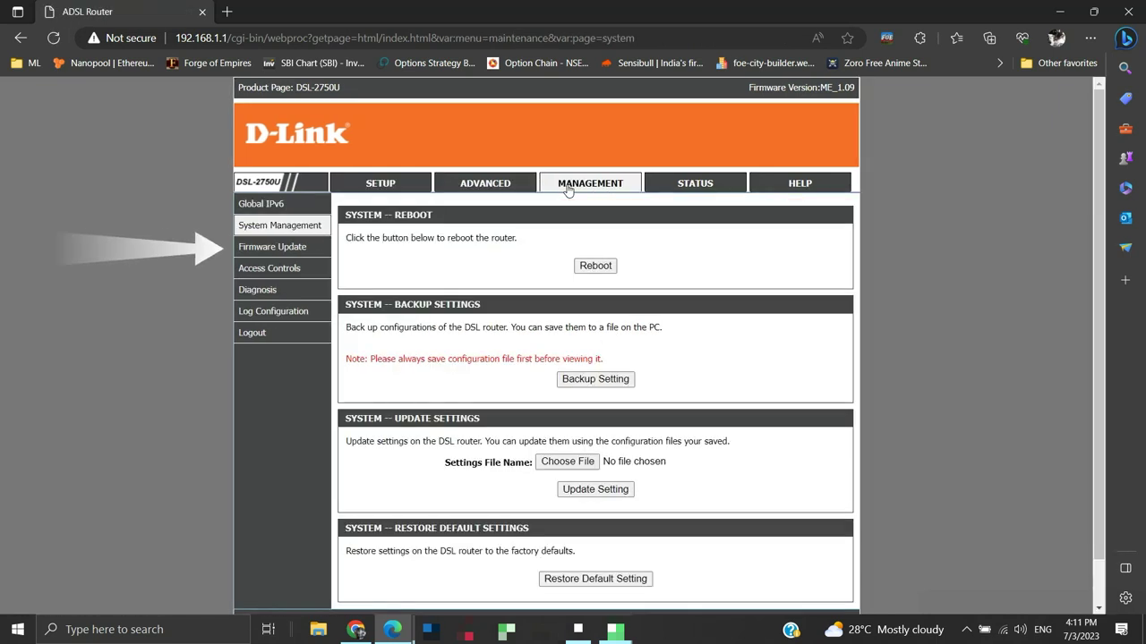
pyautogui.click(273, 247)
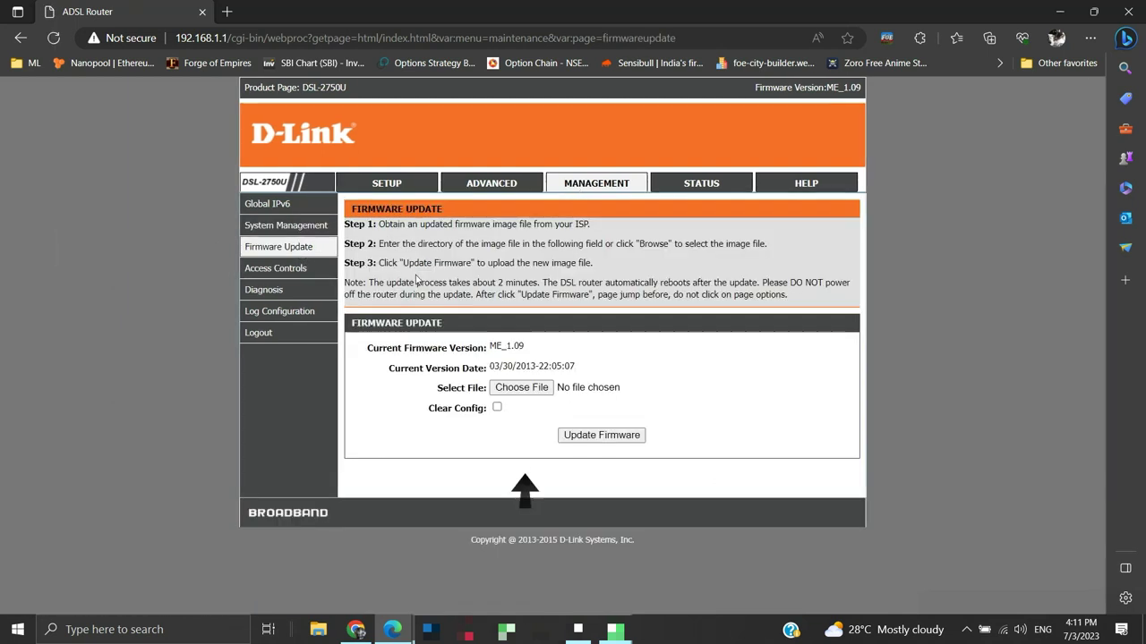
pyautogui.click(518, 391)
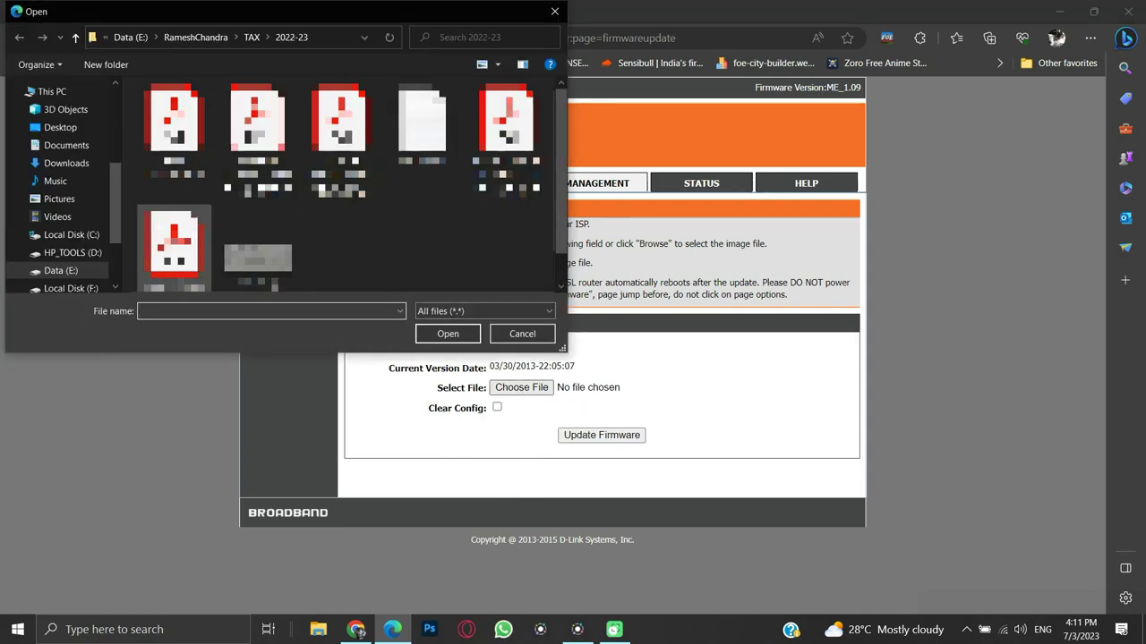
pyautogui.click(66, 163)
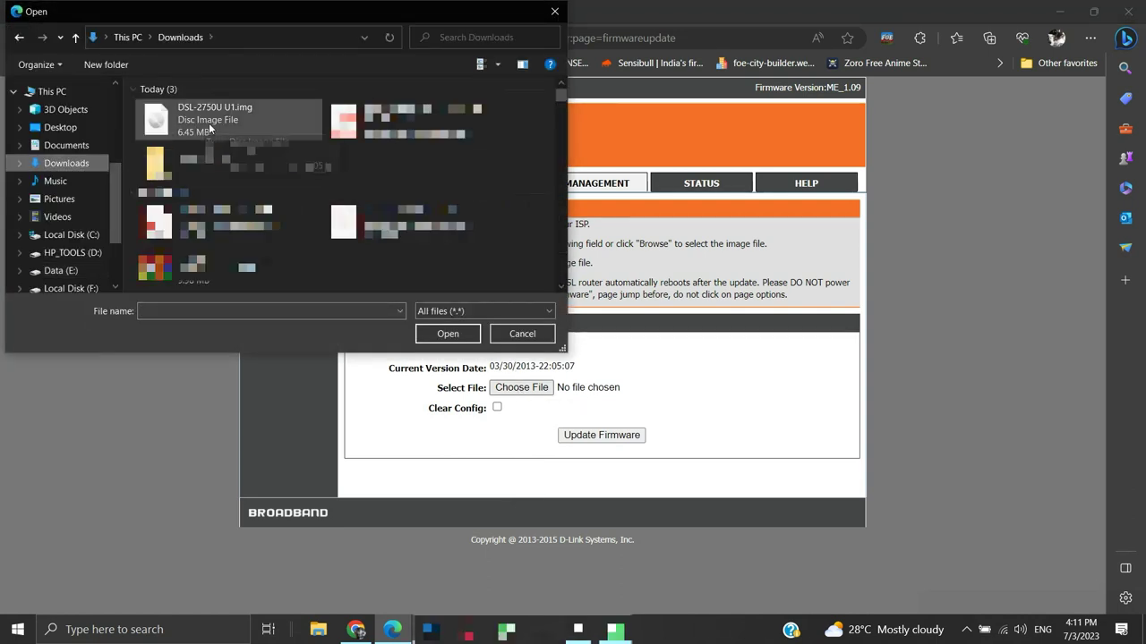
pyautogui.click(210, 130)
pyautogui.click(439, 335)
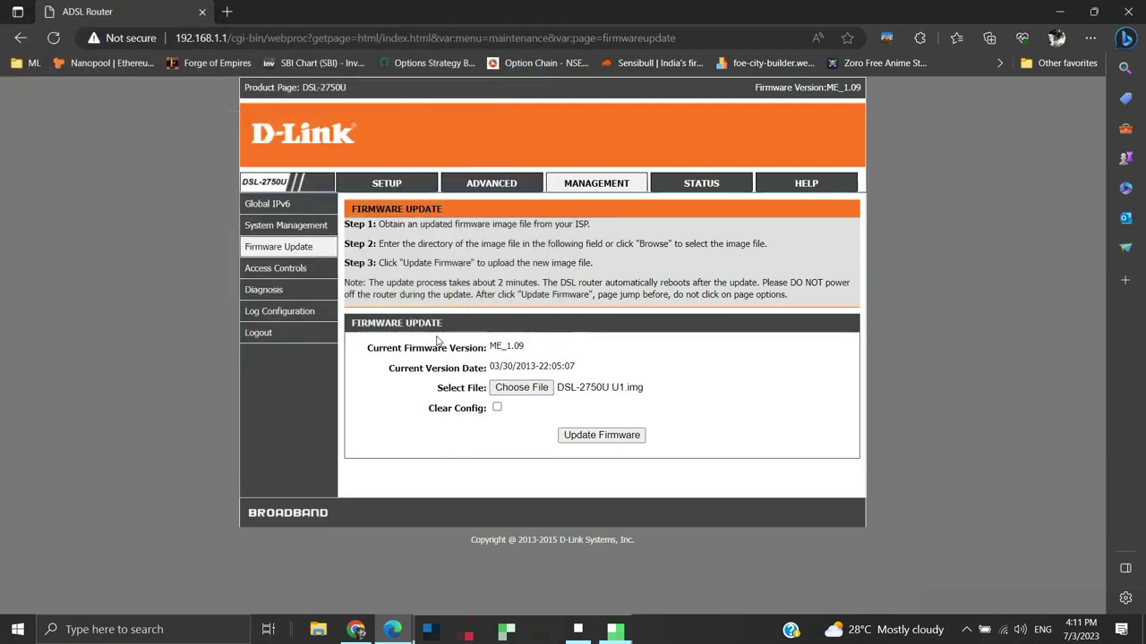
pyautogui.click(497, 408)
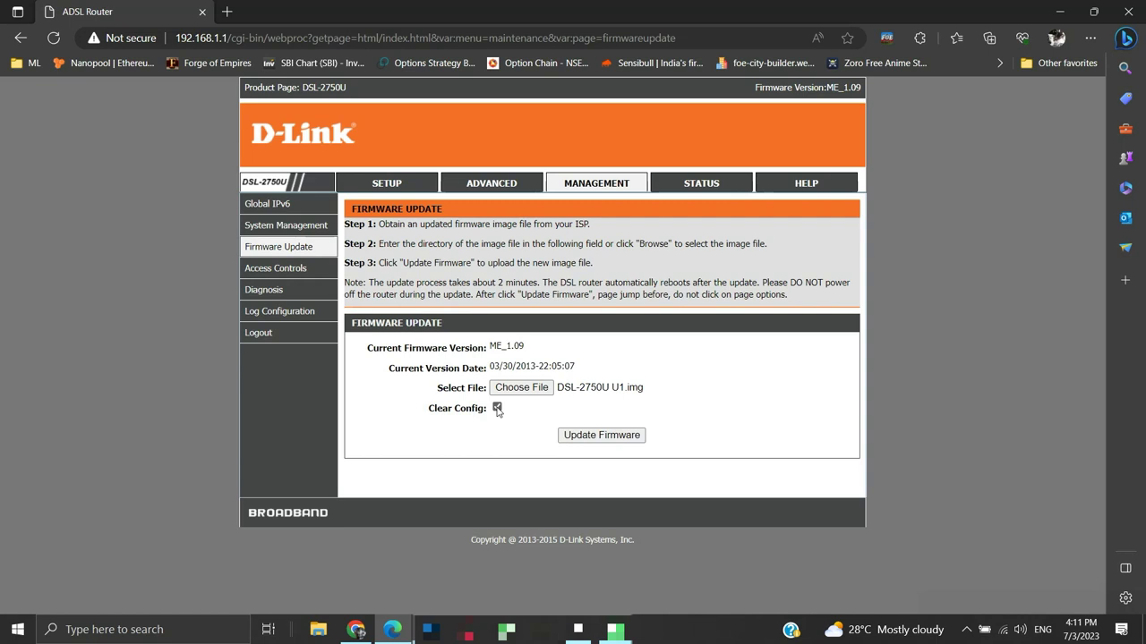
pyautogui.click(577, 441)
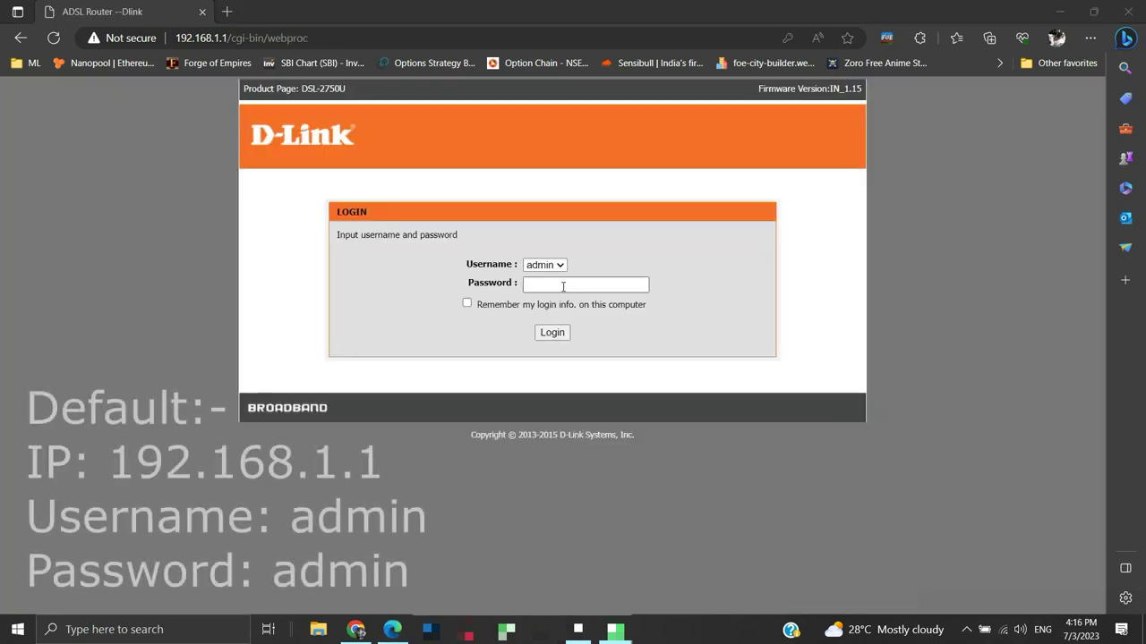
pyautogui.click(563, 285)
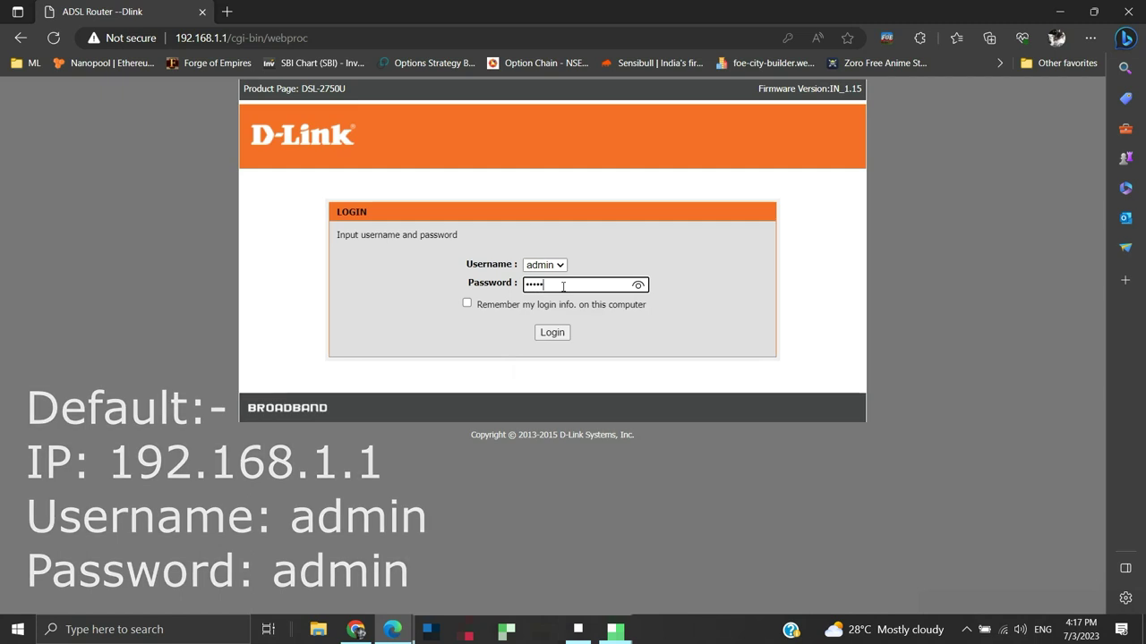
pyautogui.press('Return')
pyautogui.click(768, 195)
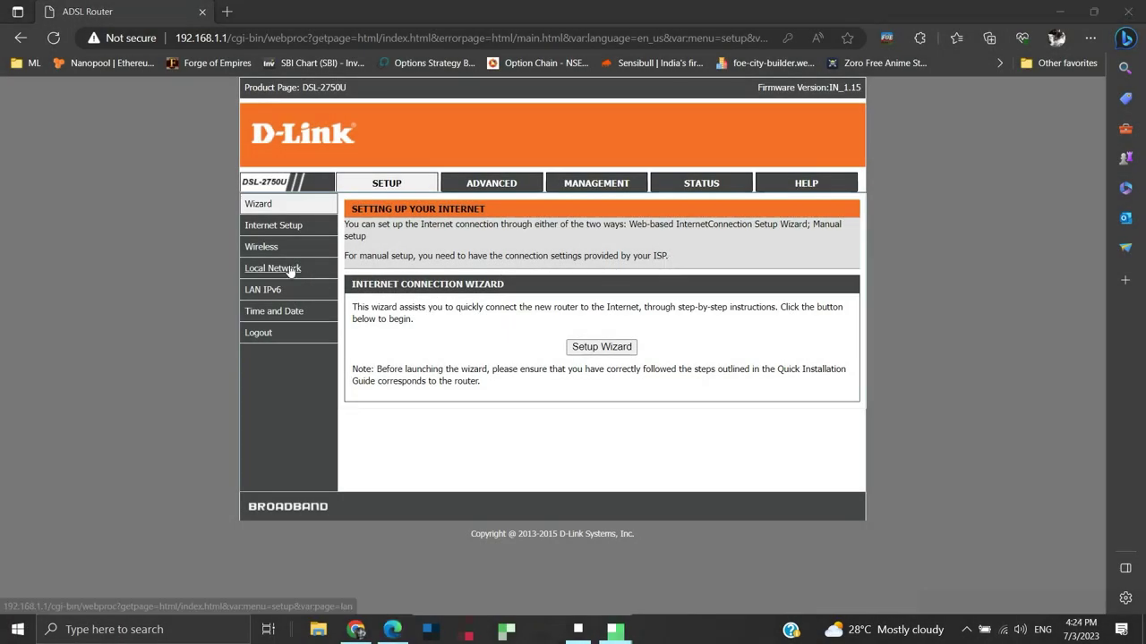
pyautogui.click(293, 269)
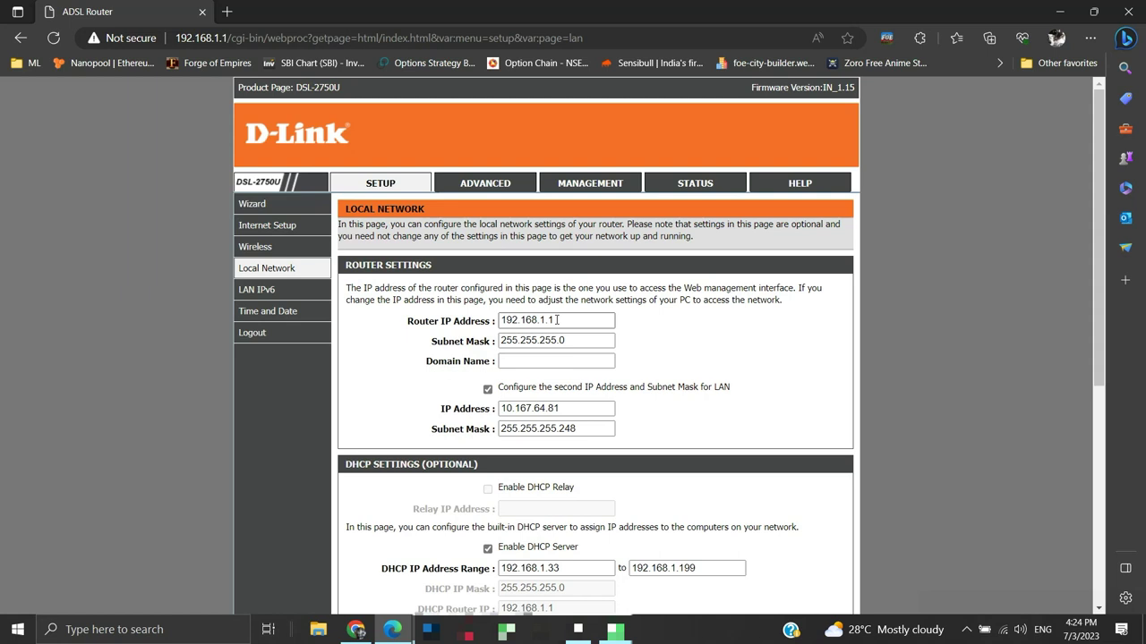
# Change the Router IP Address to 192.168.1.10 and apply it.
pyautogui.click(557, 319)
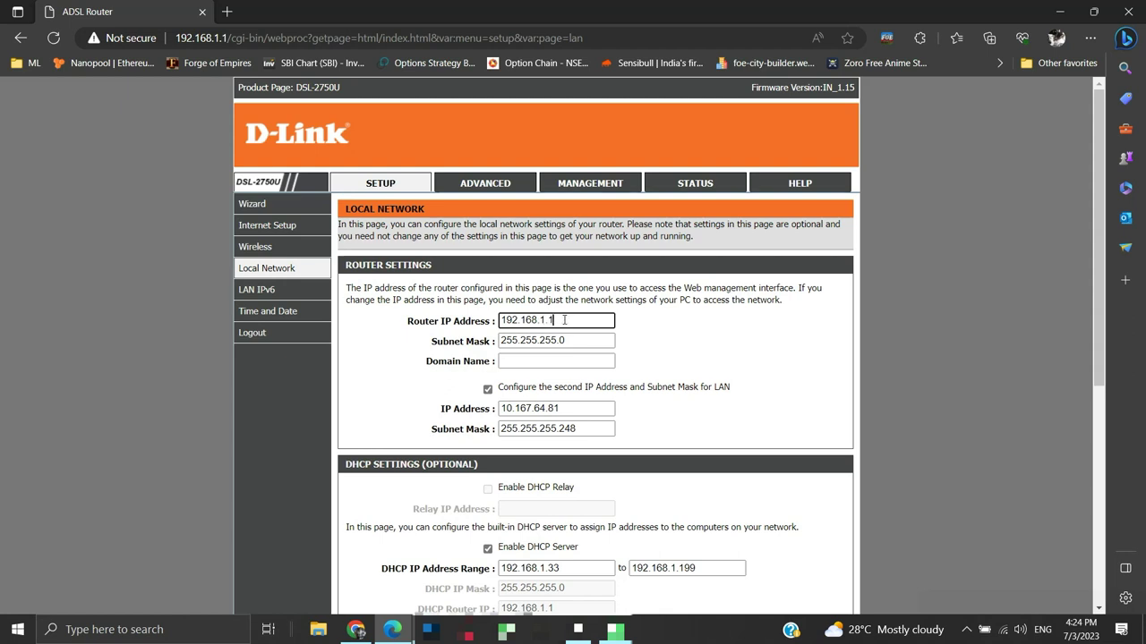
pyautogui.write('0')
pyautogui.scroll(-5, 577, 336)
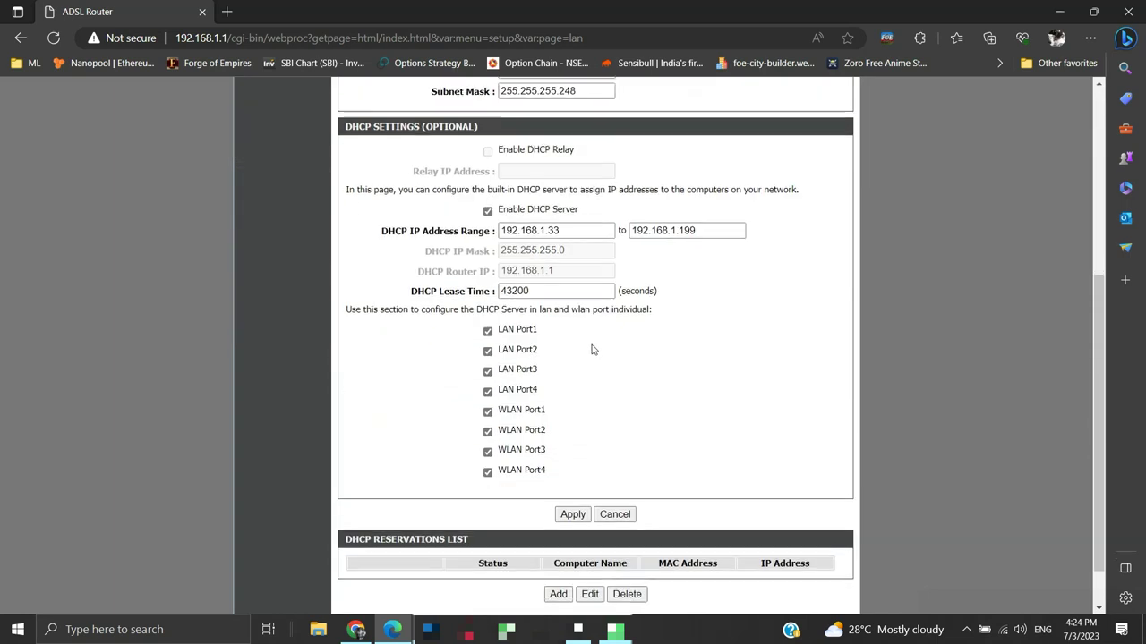
pyautogui.click(572, 459)
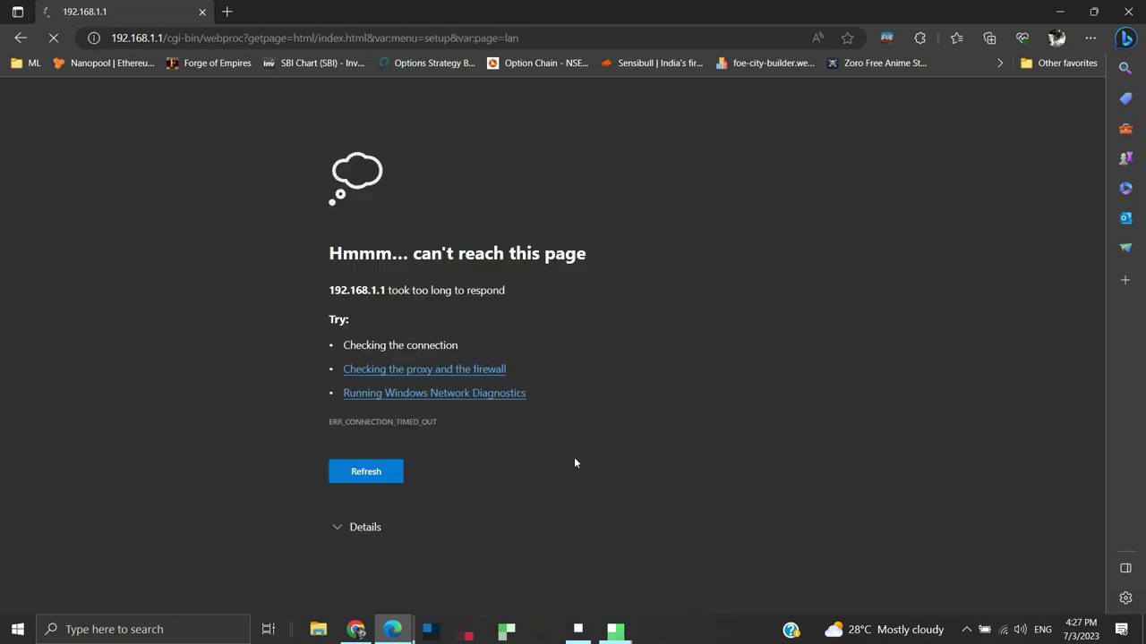
pyautogui.moveTo(163, 37); pyautogui.dragTo(539, 58)
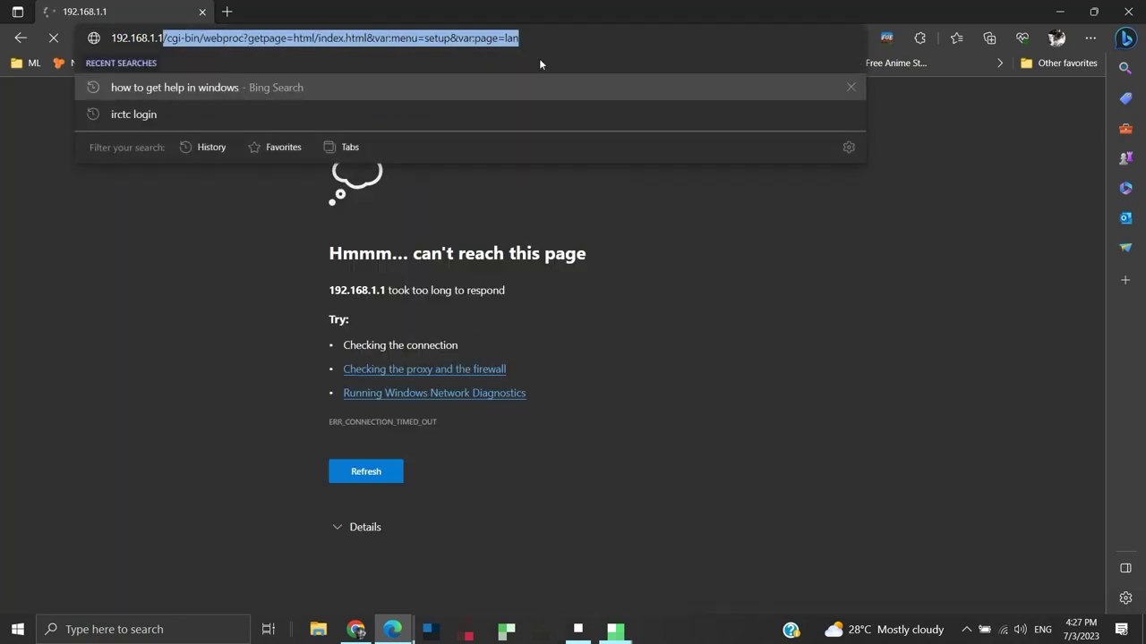
pyautogui.write('0')
pyautogui.press('Return')
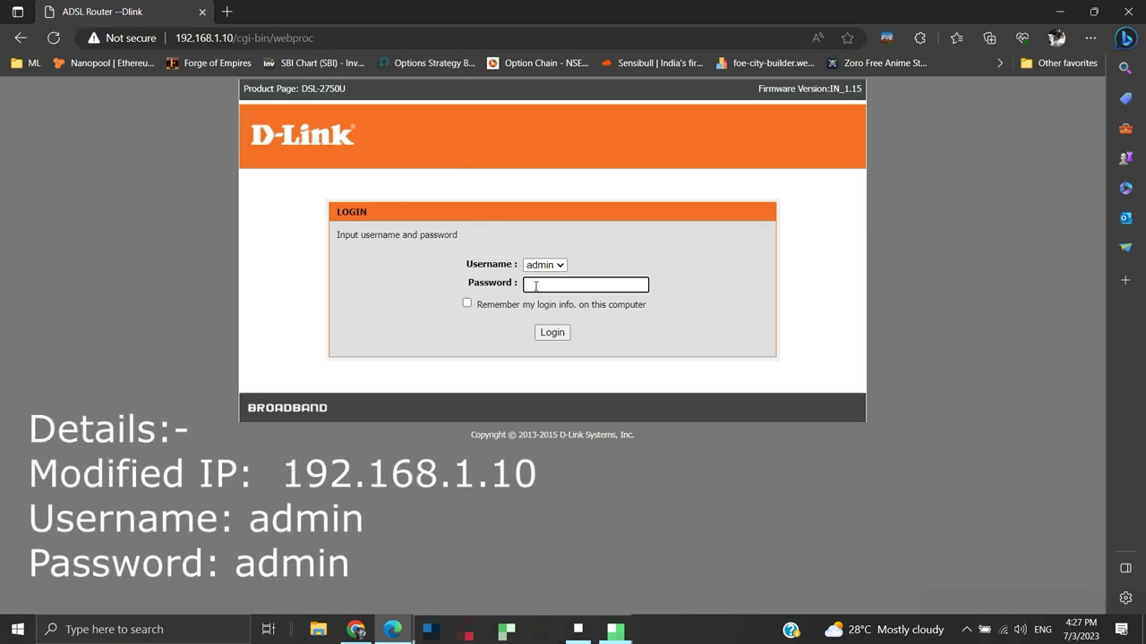
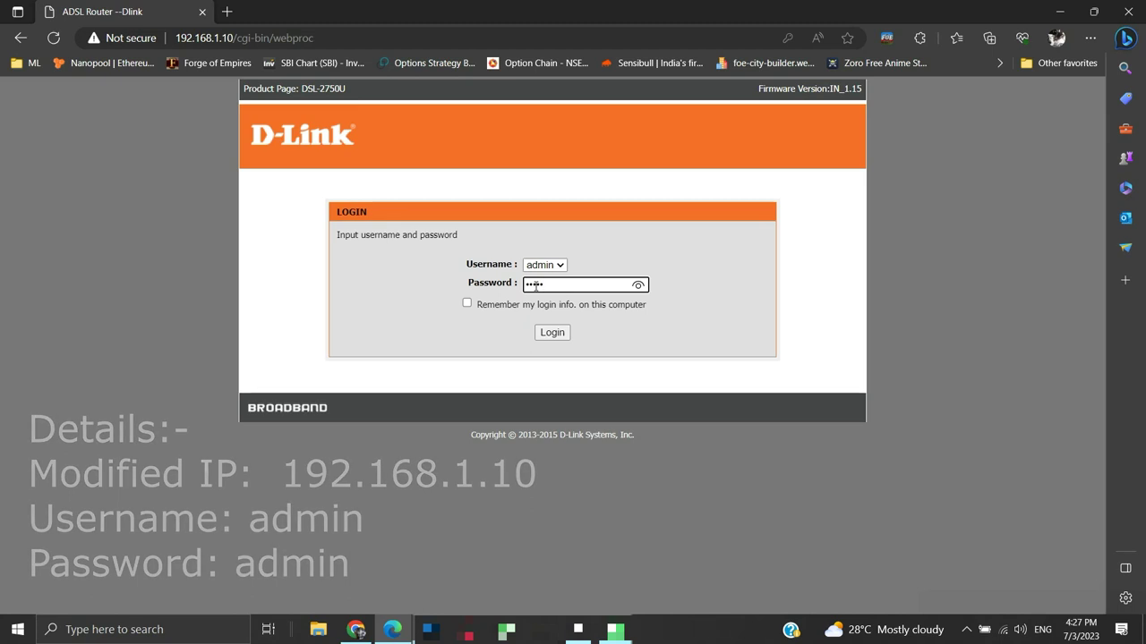
pyautogui.press('Return')
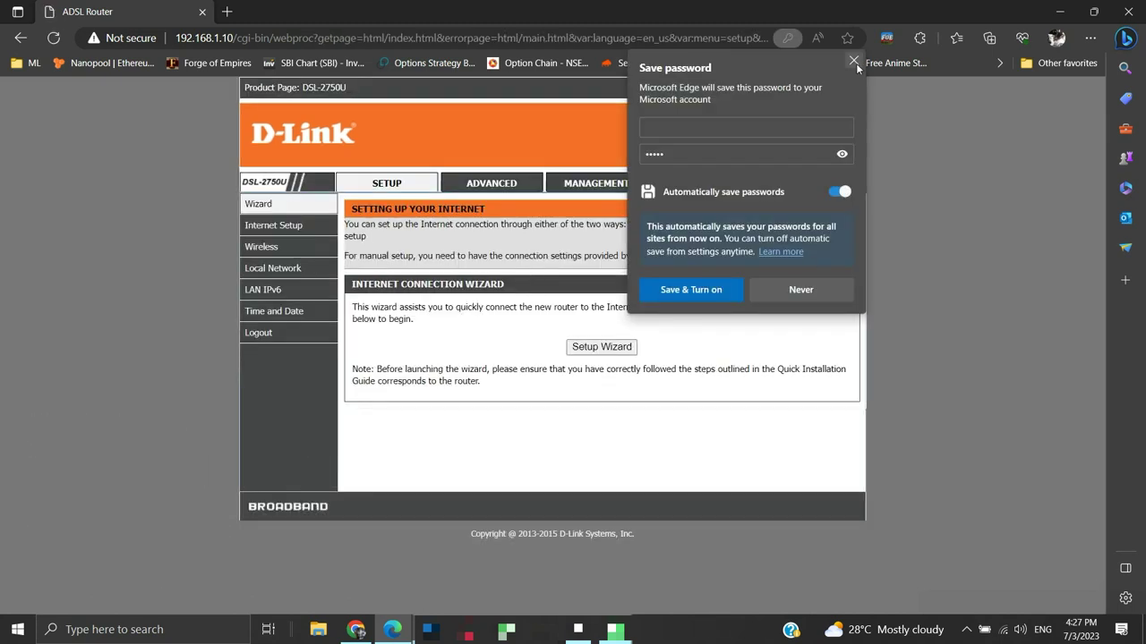
pyautogui.click(853, 62)
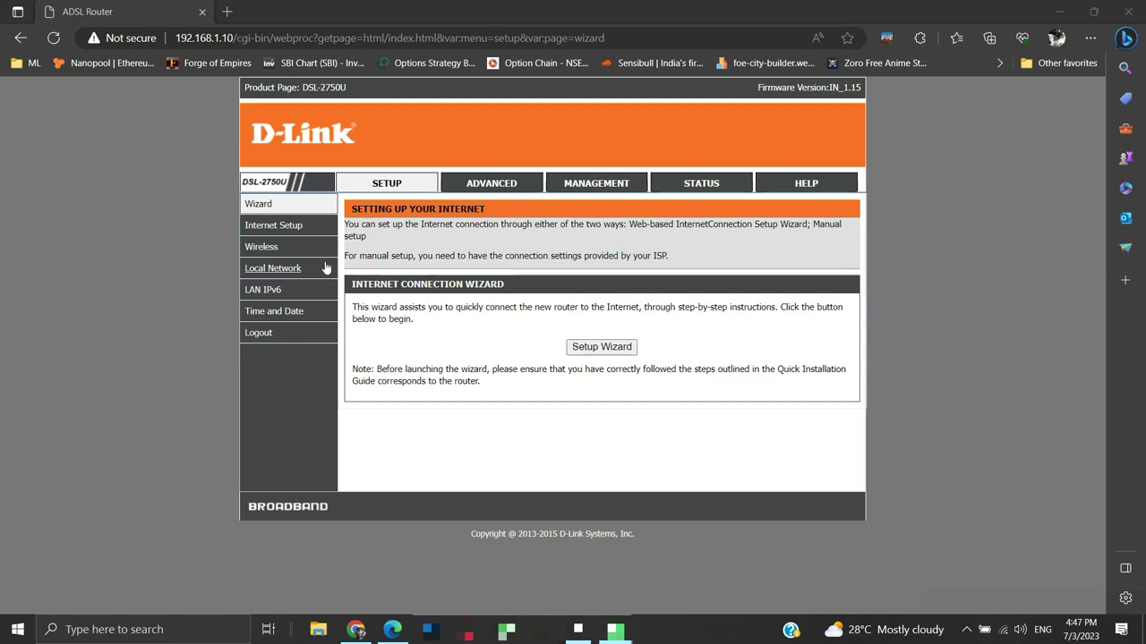
# In Local Network, disable the second LAN IP and the built-in DHCP server.
pyautogui.click(295, 270)
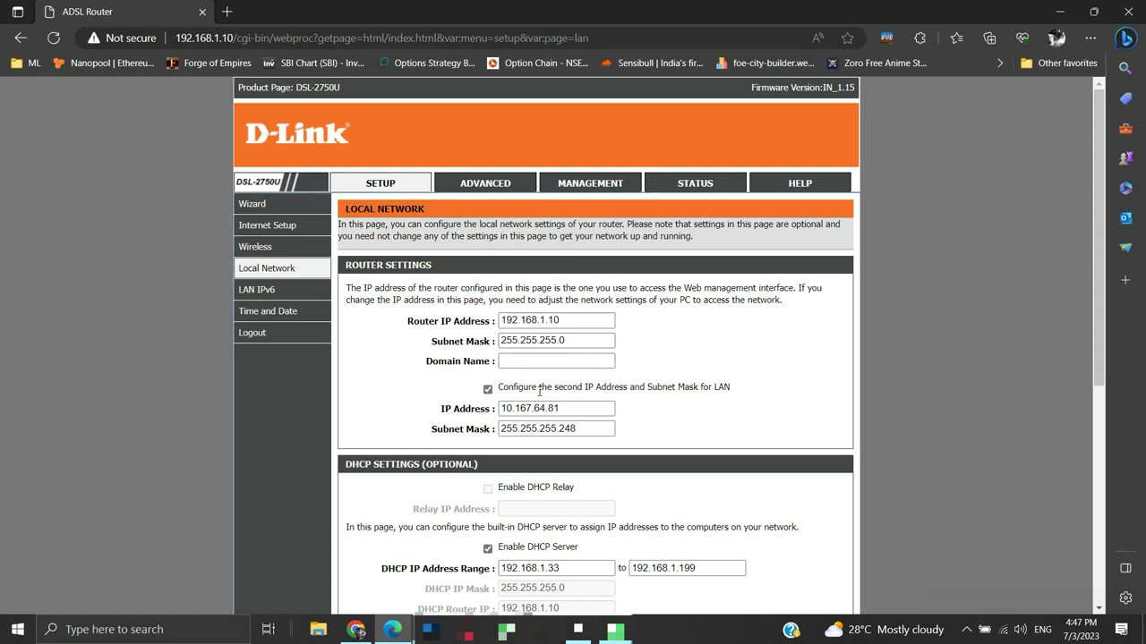
pyautogui.click(488, 389)
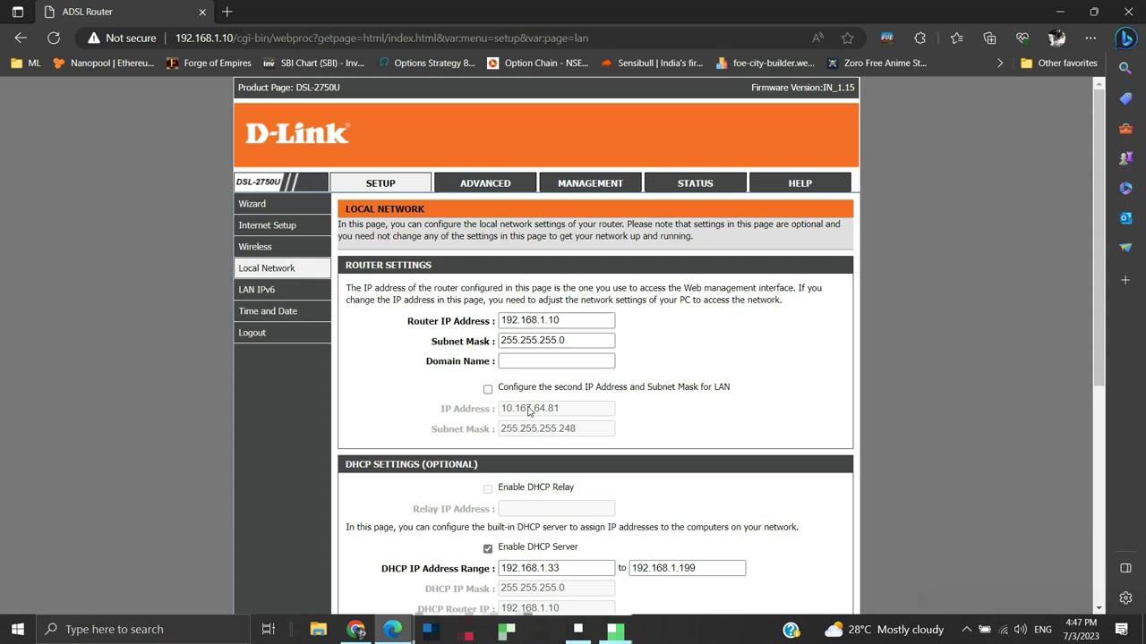
pyautogui.scroll(-2, 531, 378)
pyautogui.scroll(-1, 531, 377)
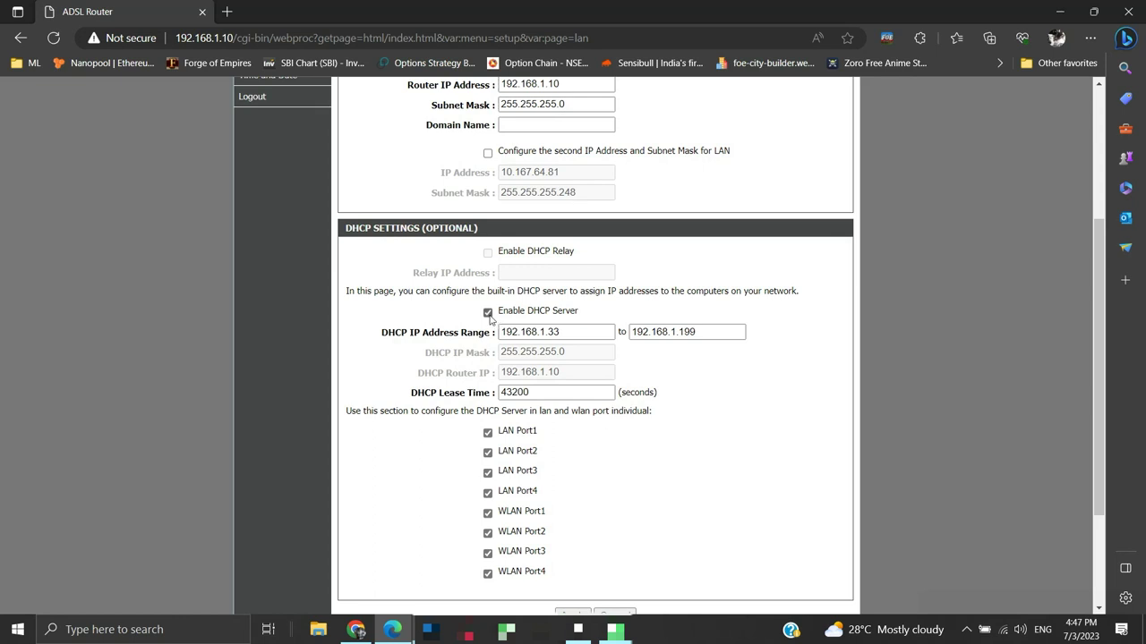
pyautogui.click(489, 313)
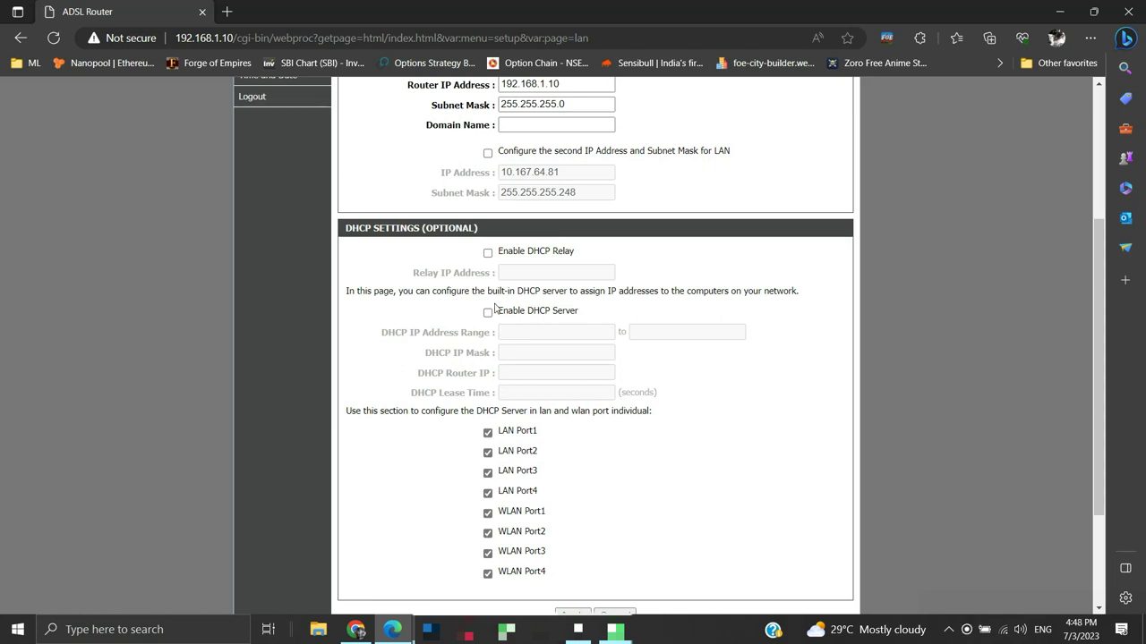
# Enable DHCP Relay with relay IP address 192.168.0.1.
pyautogui.click(488, 253)
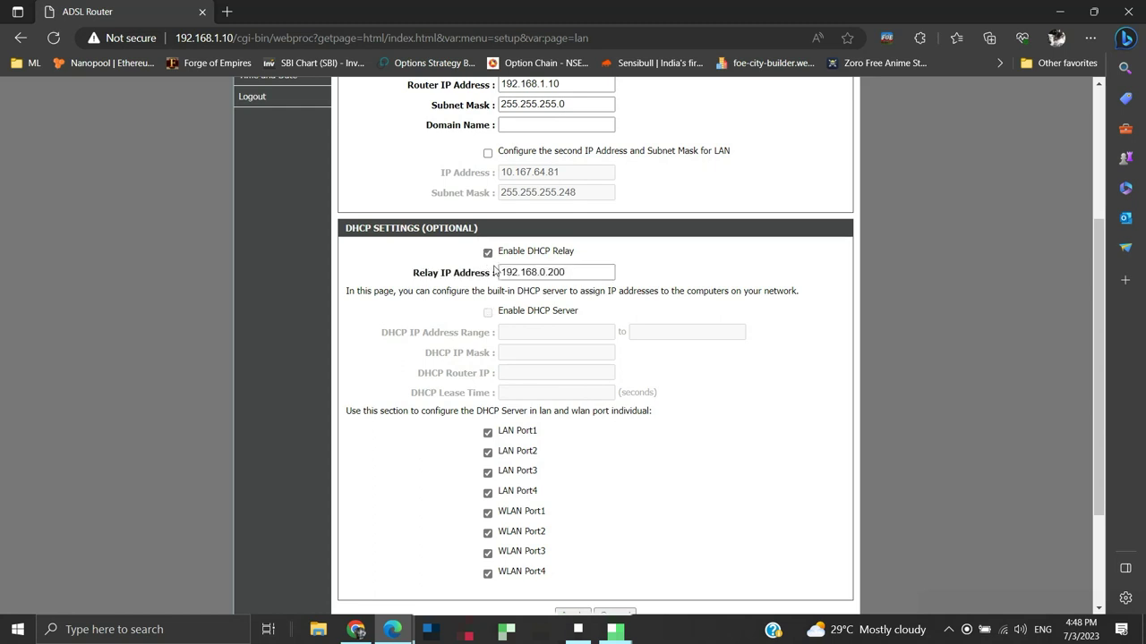
pyautogui.click(504, 272)
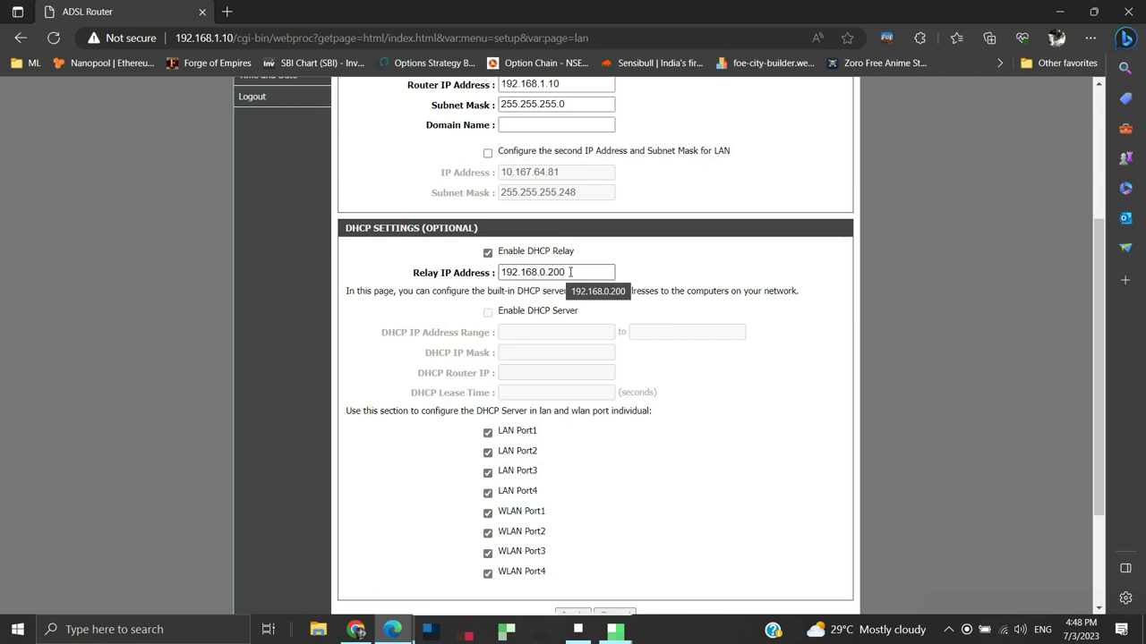
pyautogui.moveTo(570, 272); pyautogui.dragTo(548, 272)
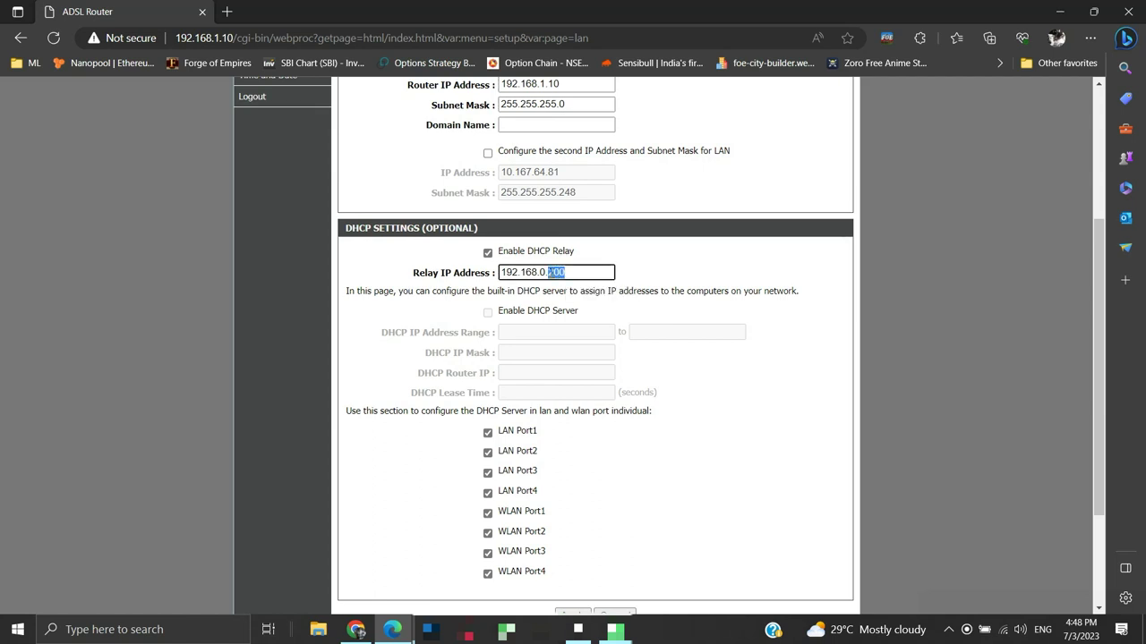
pyautogui.write('1')
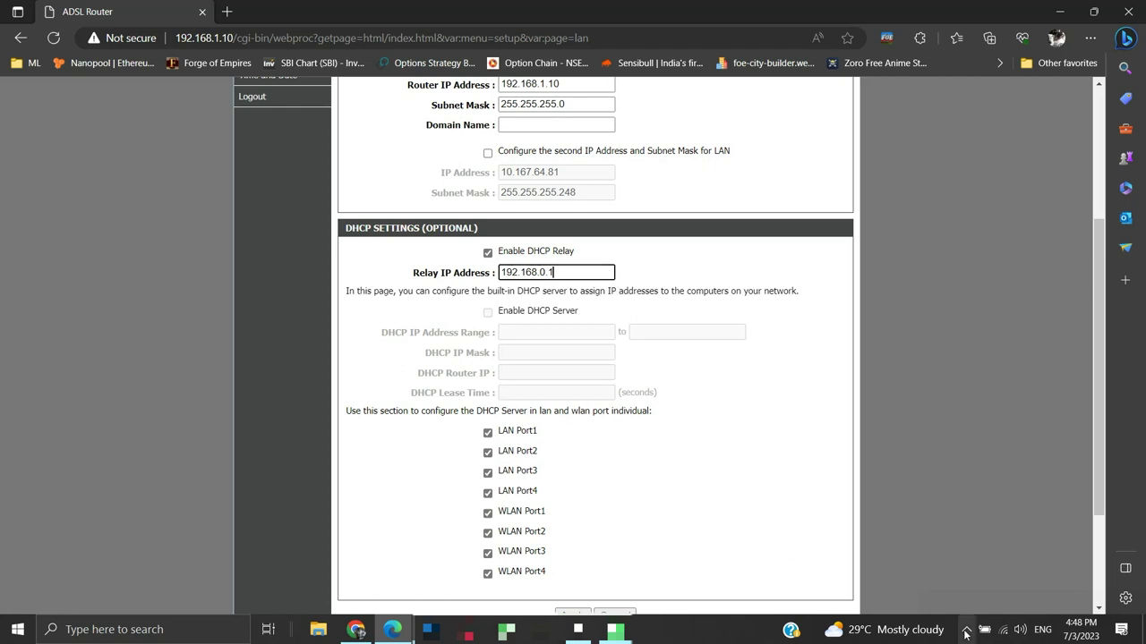
# Check the laptop's Wi-Fi network and launch Command Prompt via search.
pyautogui.click(1003, 630)
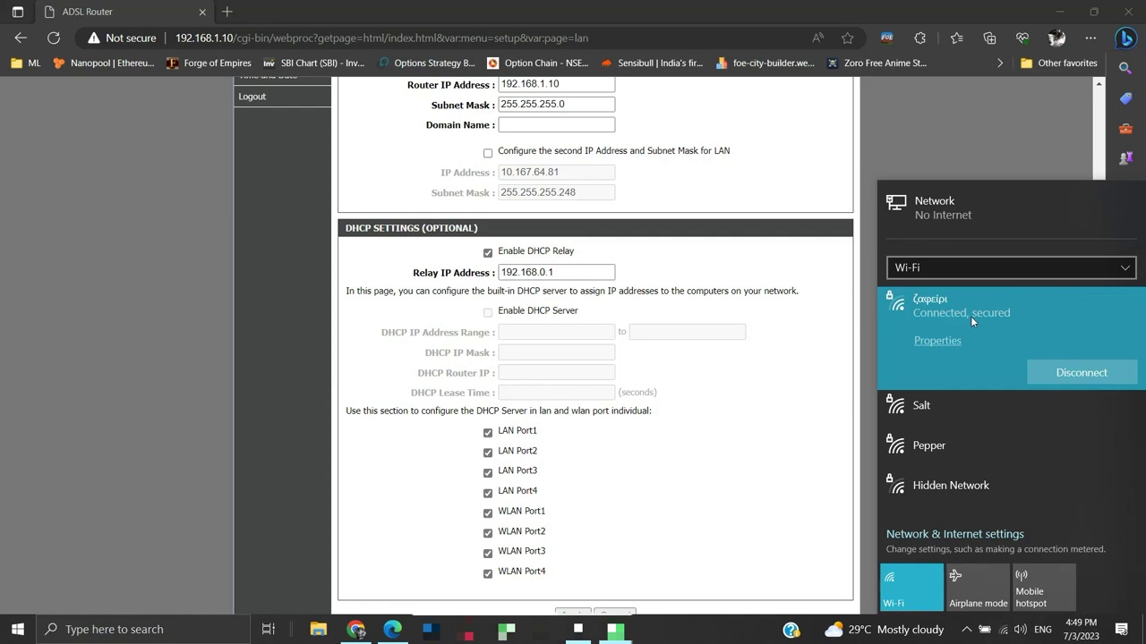
pyautogui.click(169, 630)
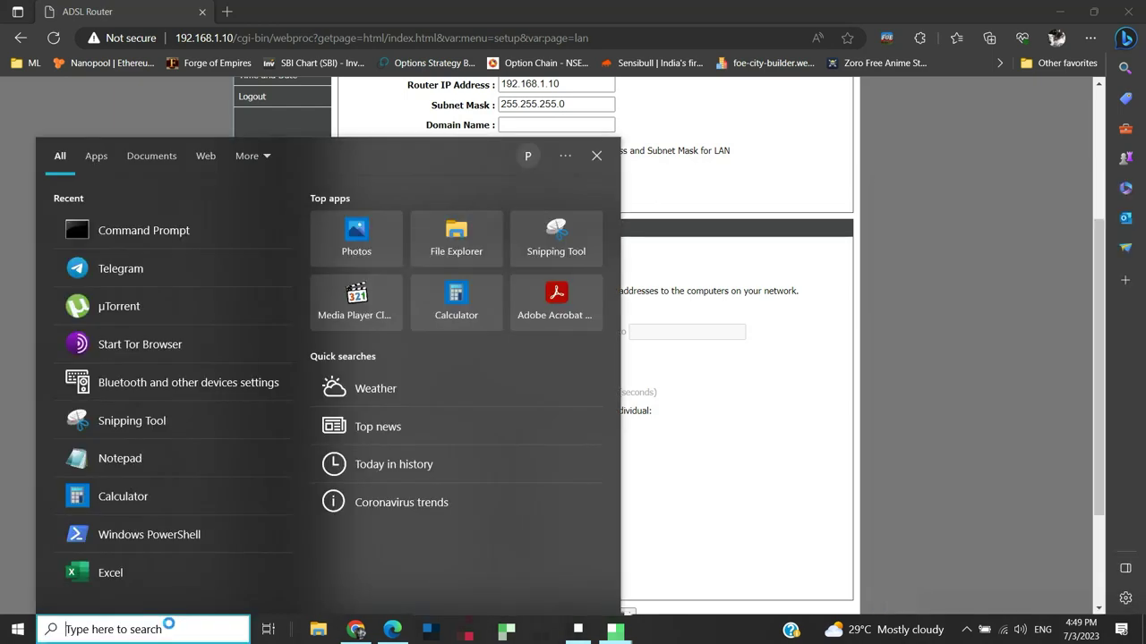
pyautogui.write('cmd')
pyautogui.press('Return')
# Run ipconfig /all, confirm the Wi-Fi gateway is 192.168.0.1, and close the window.
pyautogui.write('ip')
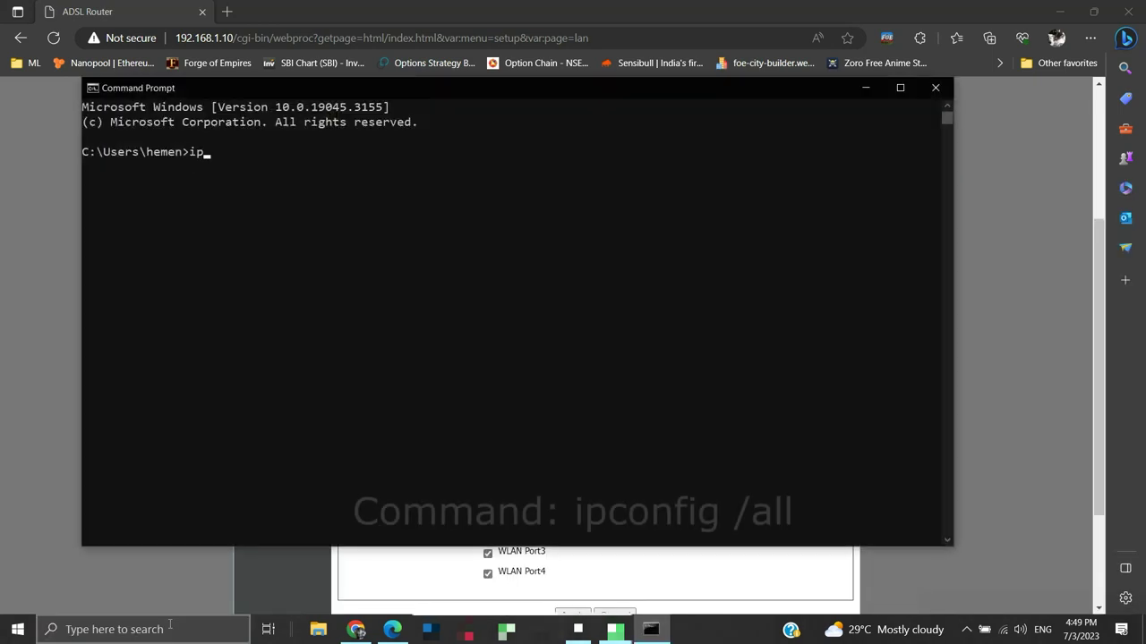
pyautogui.write('config /')
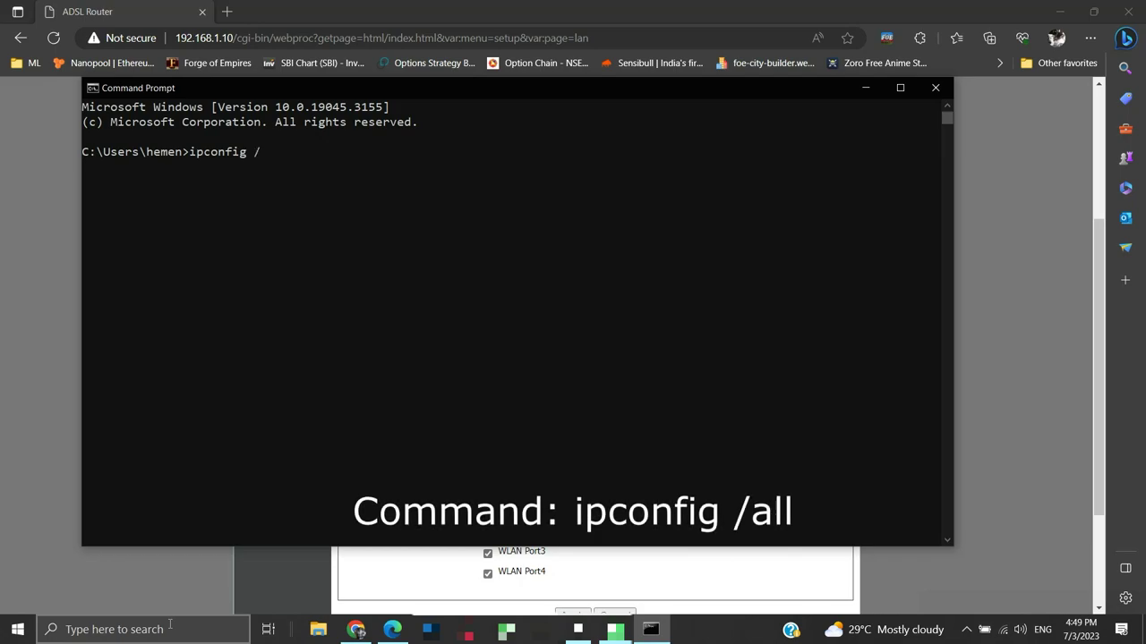
pyautogui.write('all')
pyautogui.press('Return')
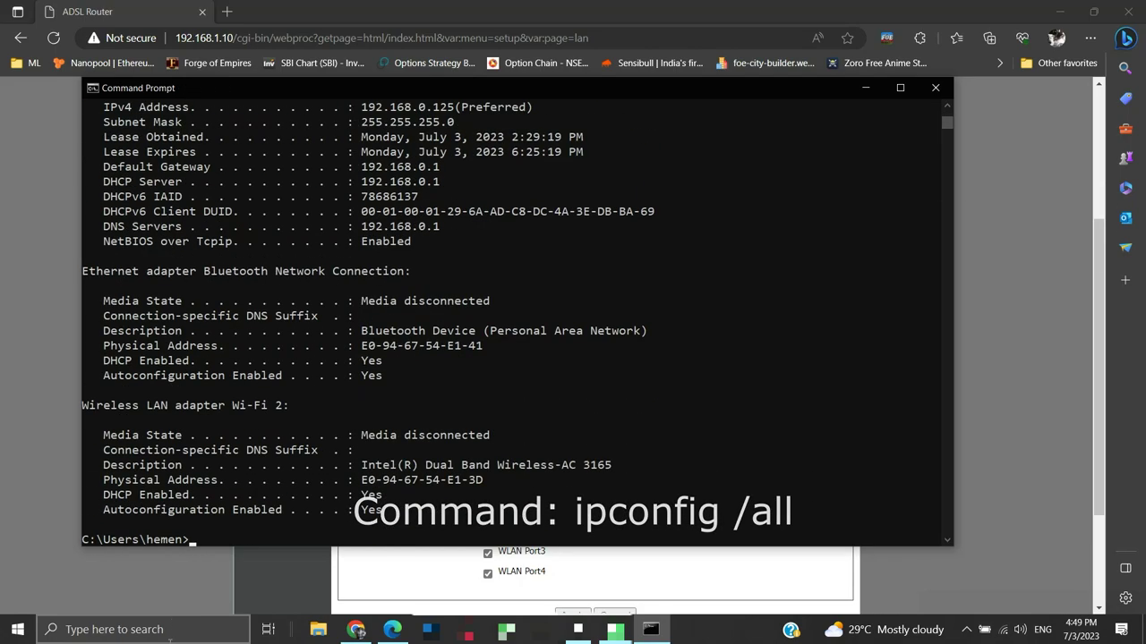
pyautogui.scroll(1, 219, 412)
pyautogui.scroll(4, 228, 295)
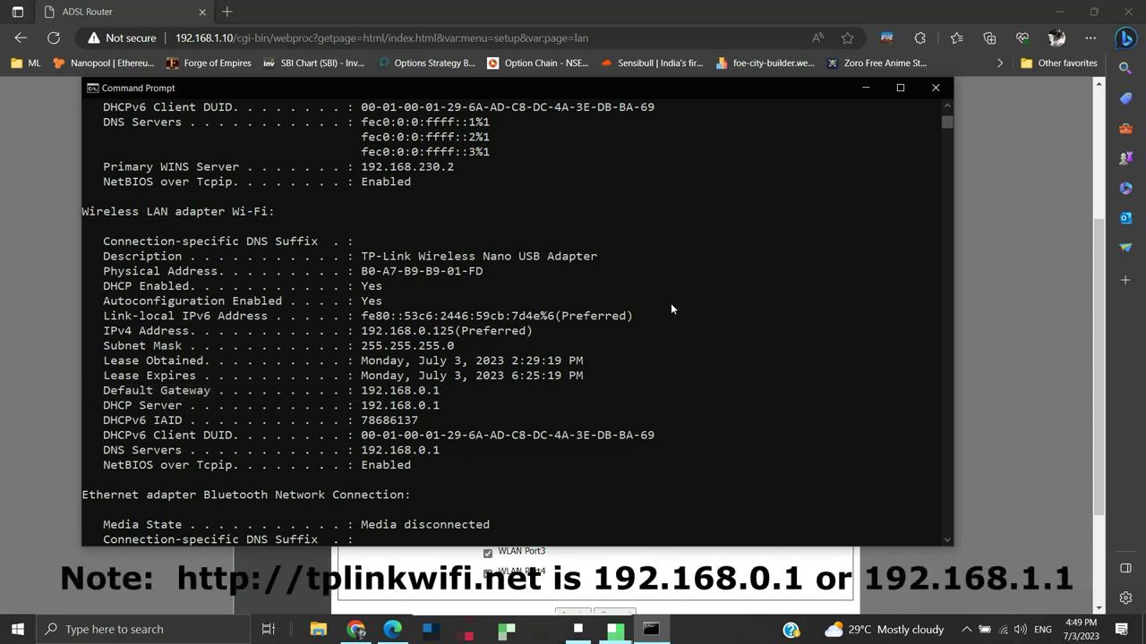
pyautogui.click(935, 87)
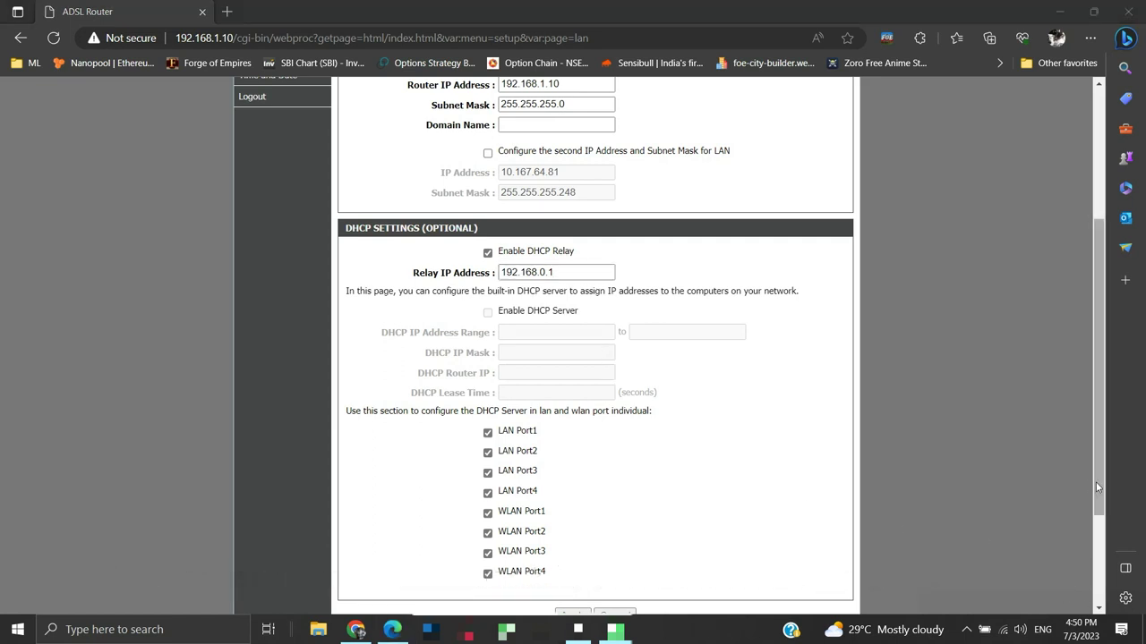
# Apply the DHCP relay setting on the Local Network page.
pyautogui.scroll(-1, 739, 486)
pyautogui.click(573, 568)
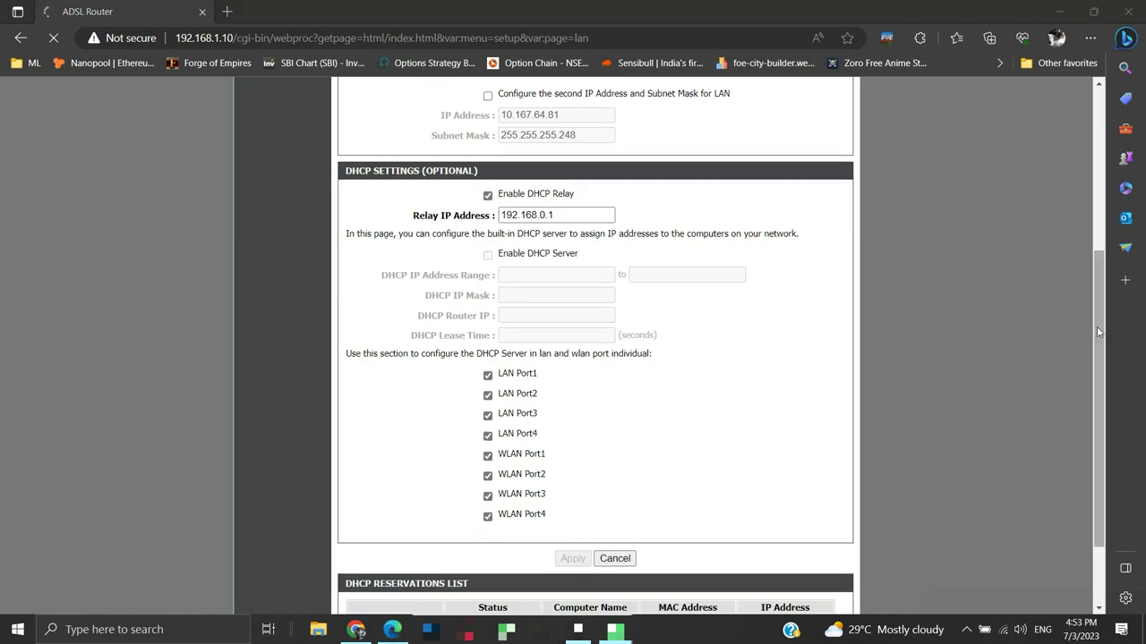
pyautogui.moveTo(1100, 332); pyautogui.dragTo(1109, 168)
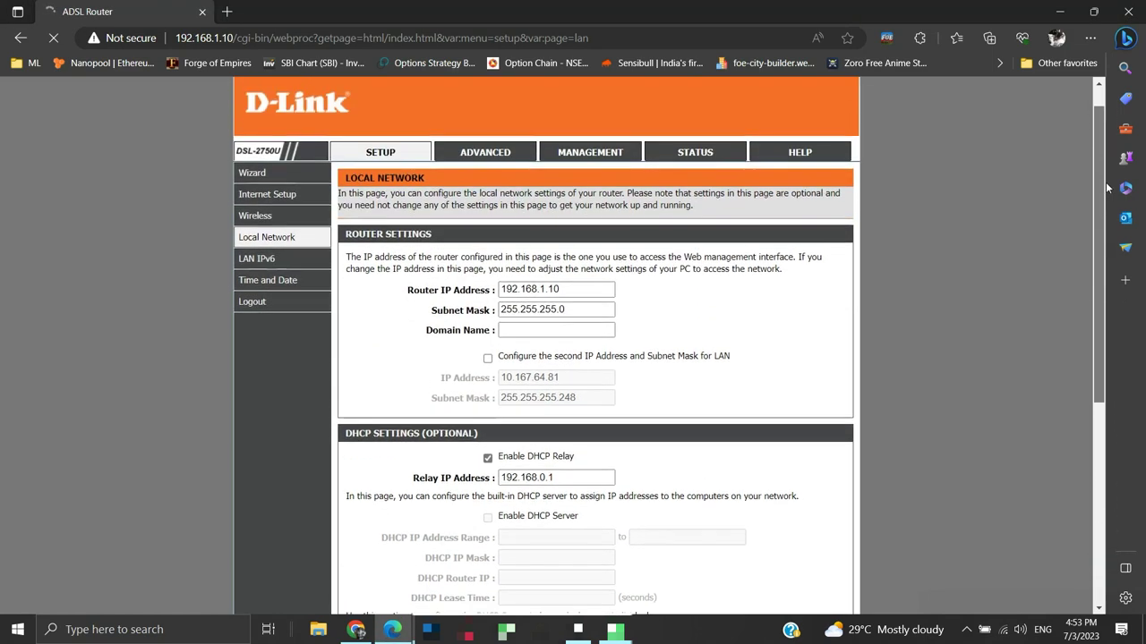
pyautogui.moveTo(255, 247)
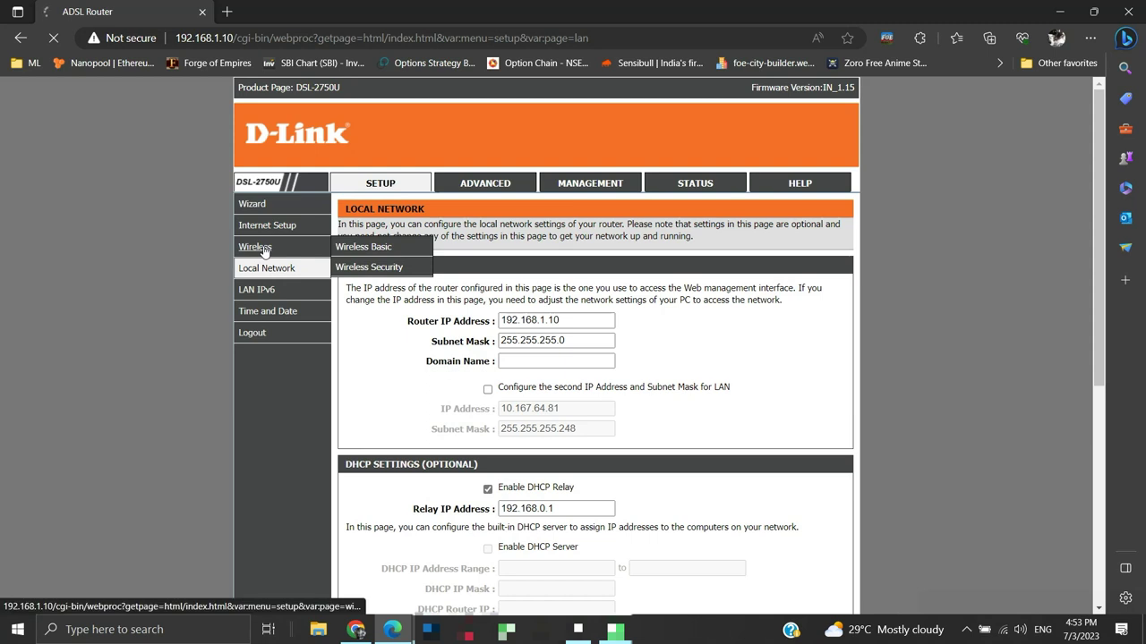
# On Wireless Basic, disable MultiAP isolation, rename the SSID to D-Link-2750U, and apply.
pyautogui.click(356, 256)
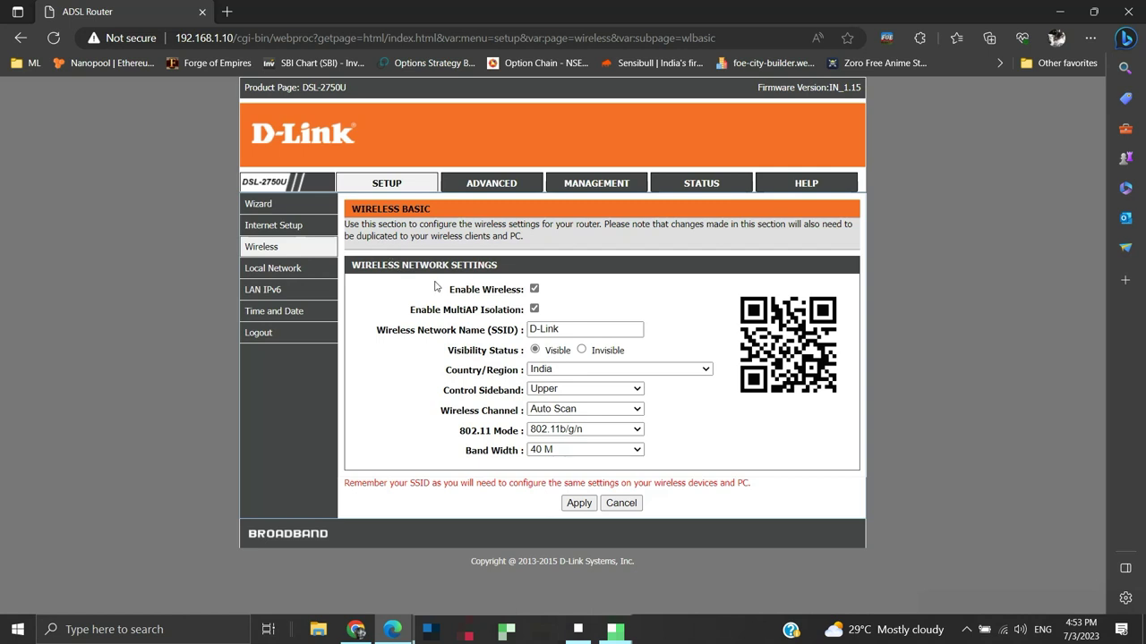
pyautogui.click(534, 310)
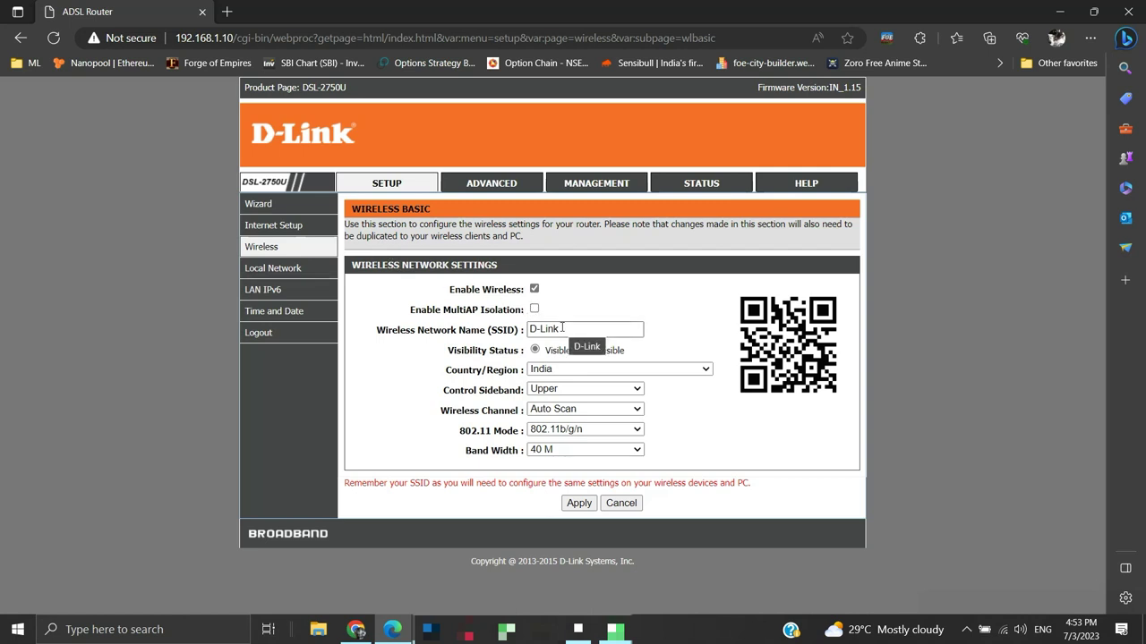
pyautogui.moveTo(562, 329); pyautogui.dragTo(546, 330)
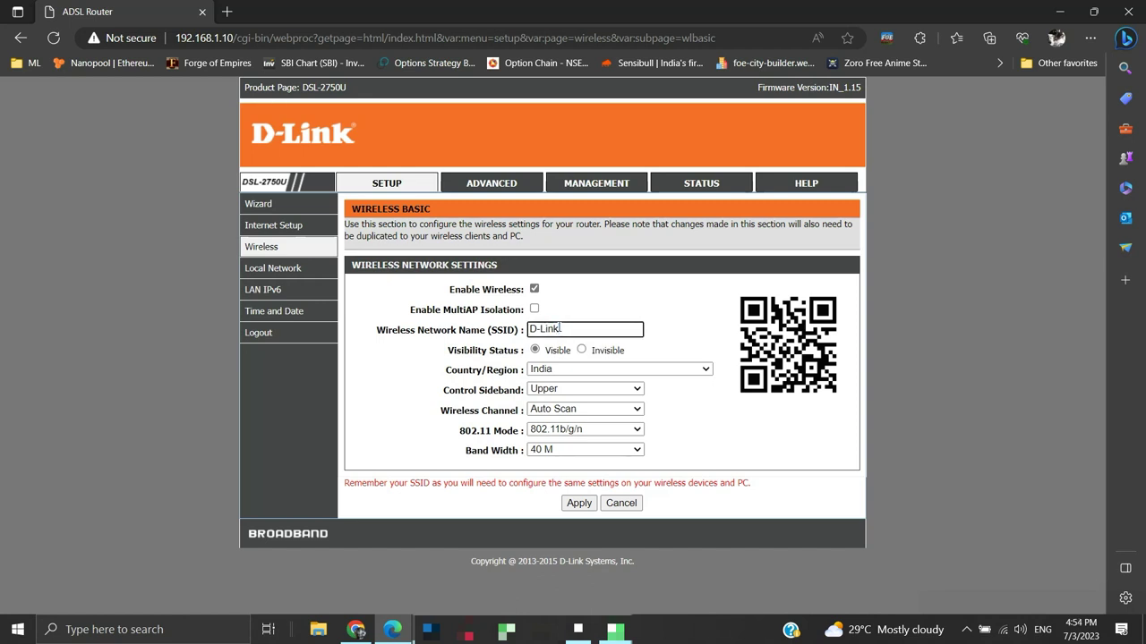
pyautogui.write('-2750U')
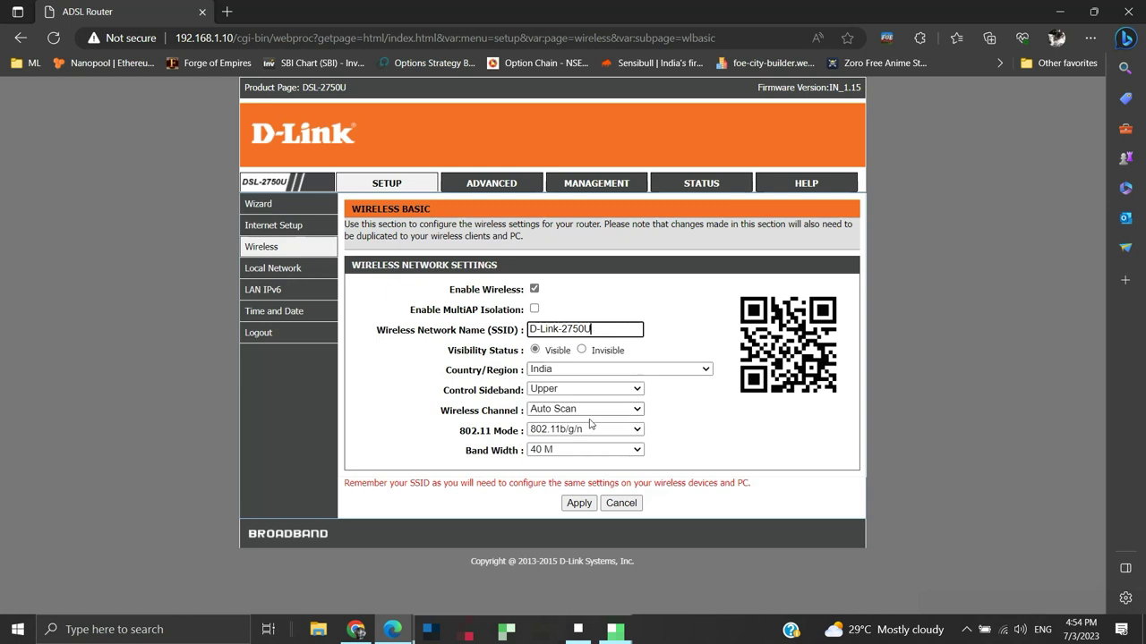
pyautogui.click(579, 503)
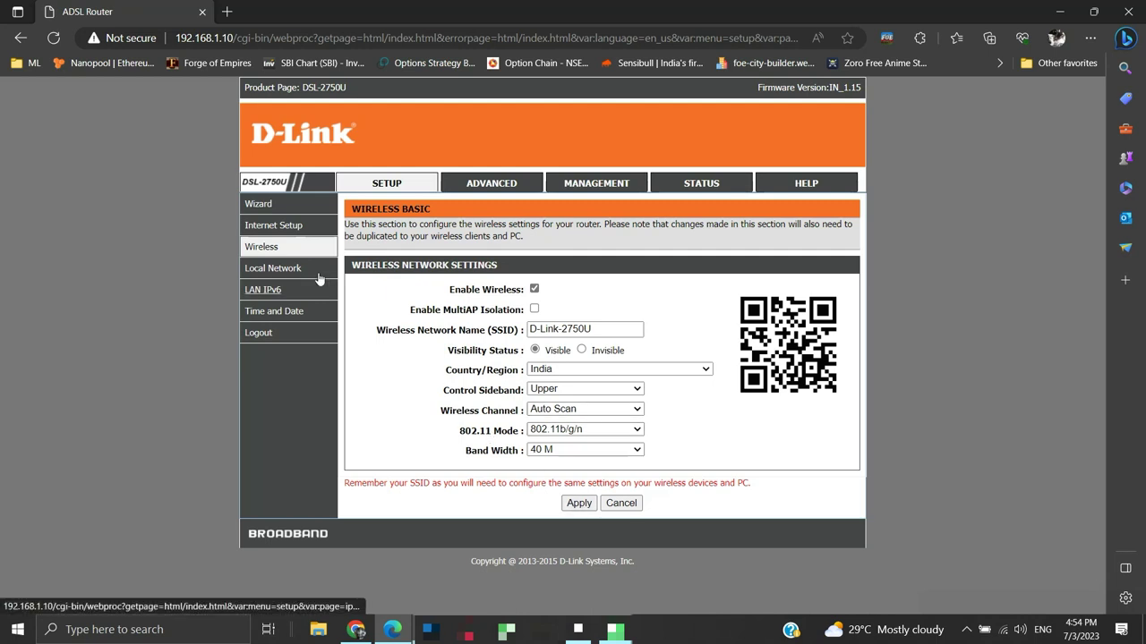
pyautogui.moveTo(268, 247)
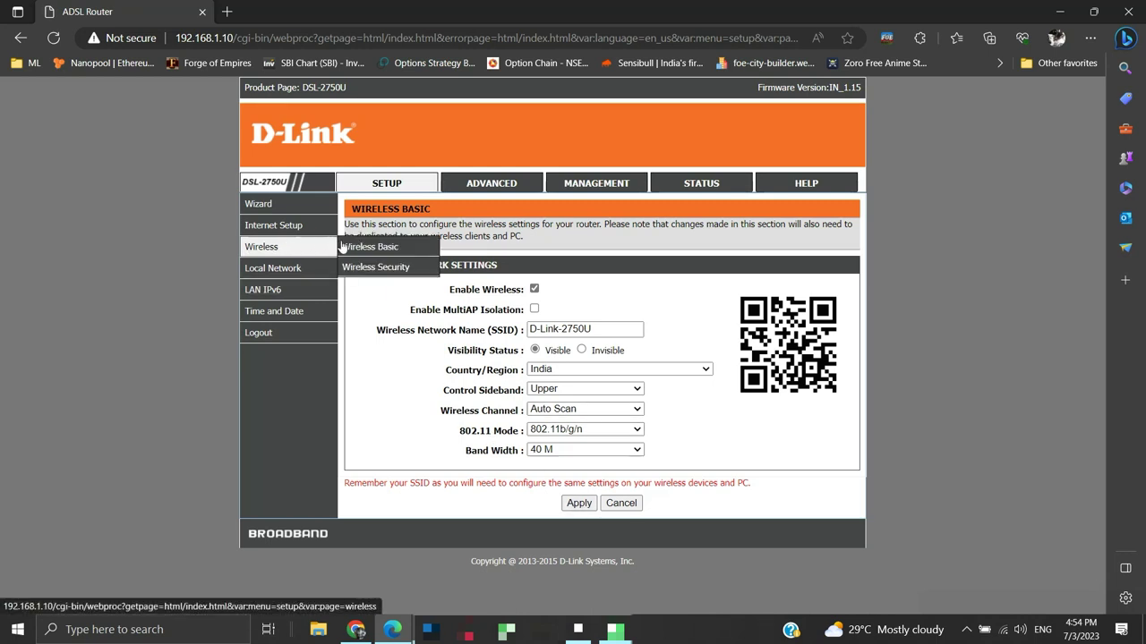
# Set wireless security to Auto(WPA or WPA2) with TKIP+AES, enter a new pre-shared key, and apply.
pyautogui.click(357, 267)
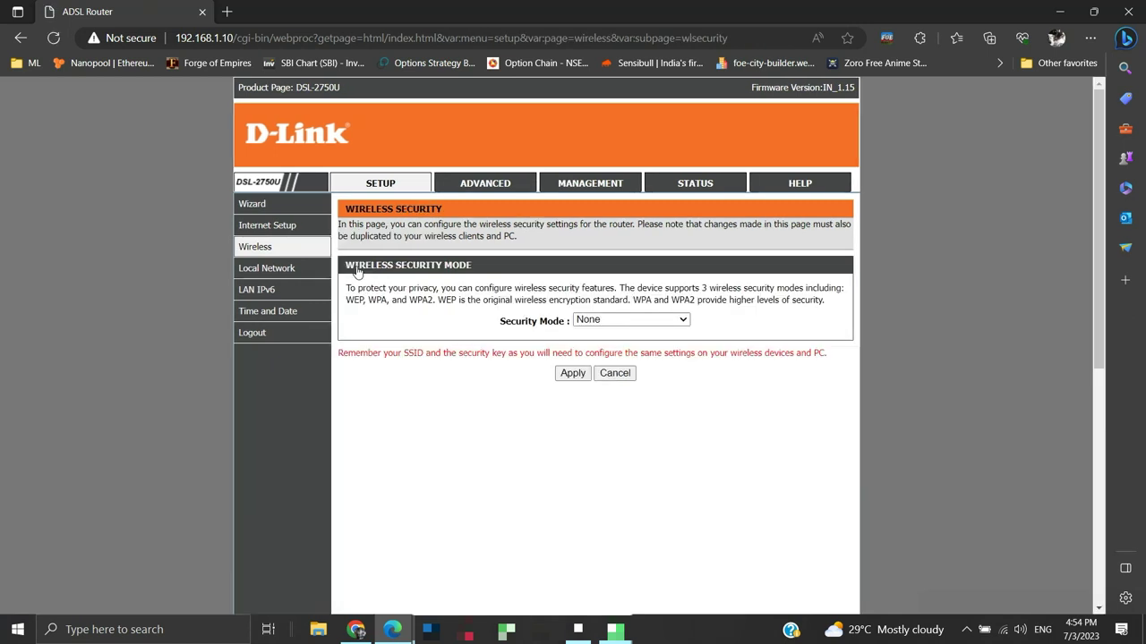
pyautogui.click(616, 320)
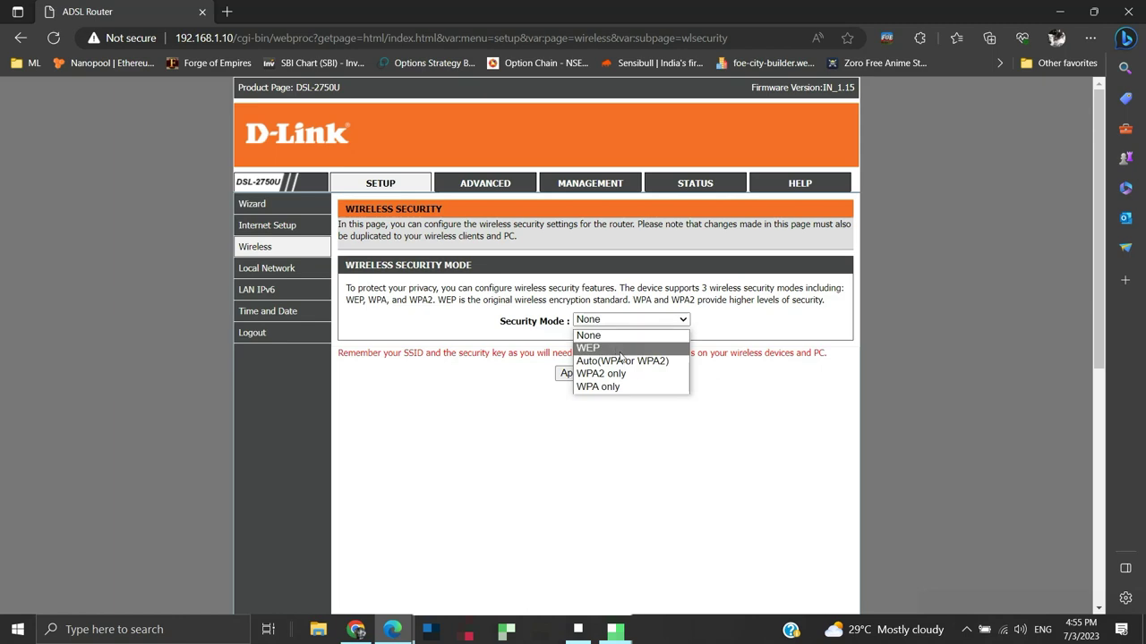
pyautogui.click(653, 362)
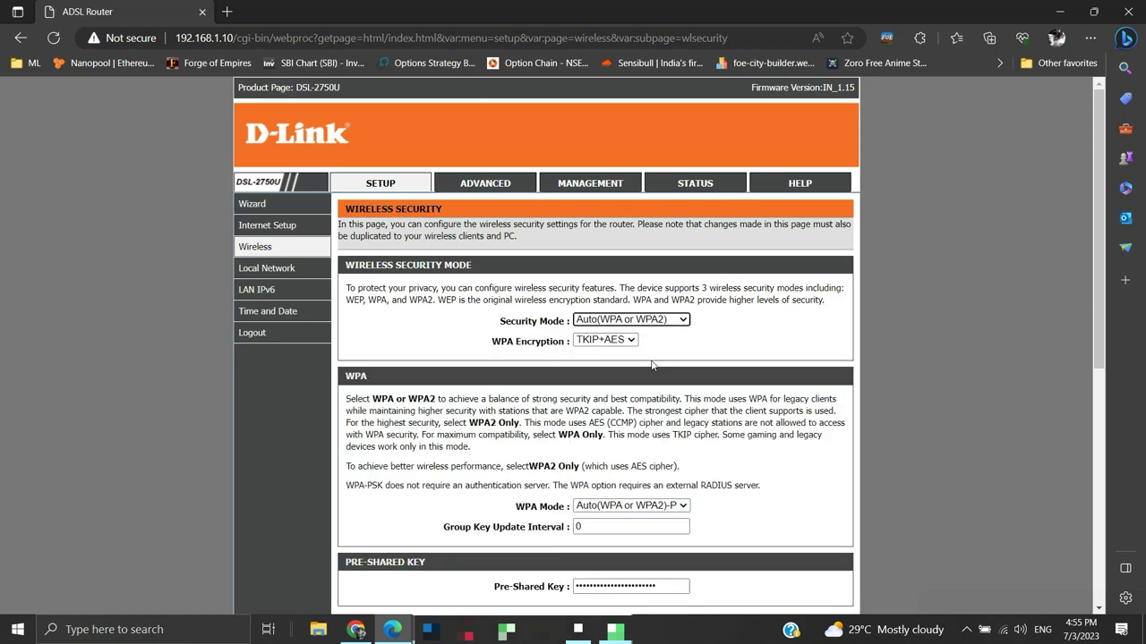
pyautogui.click(631, 342)
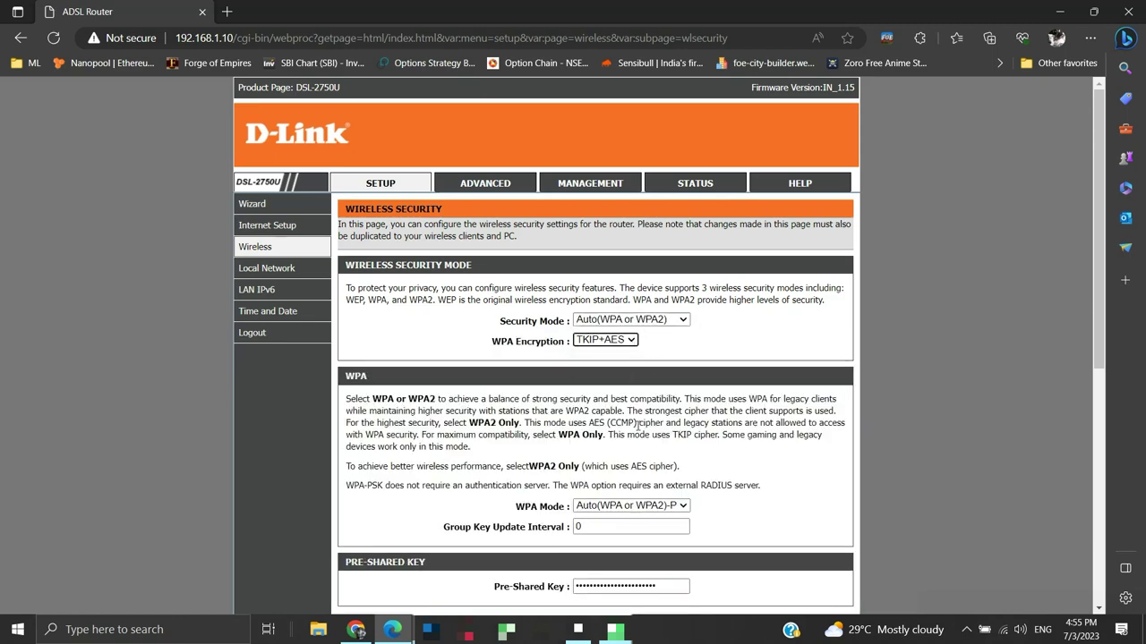
pyautogui.scroll(-1, 637, 426)
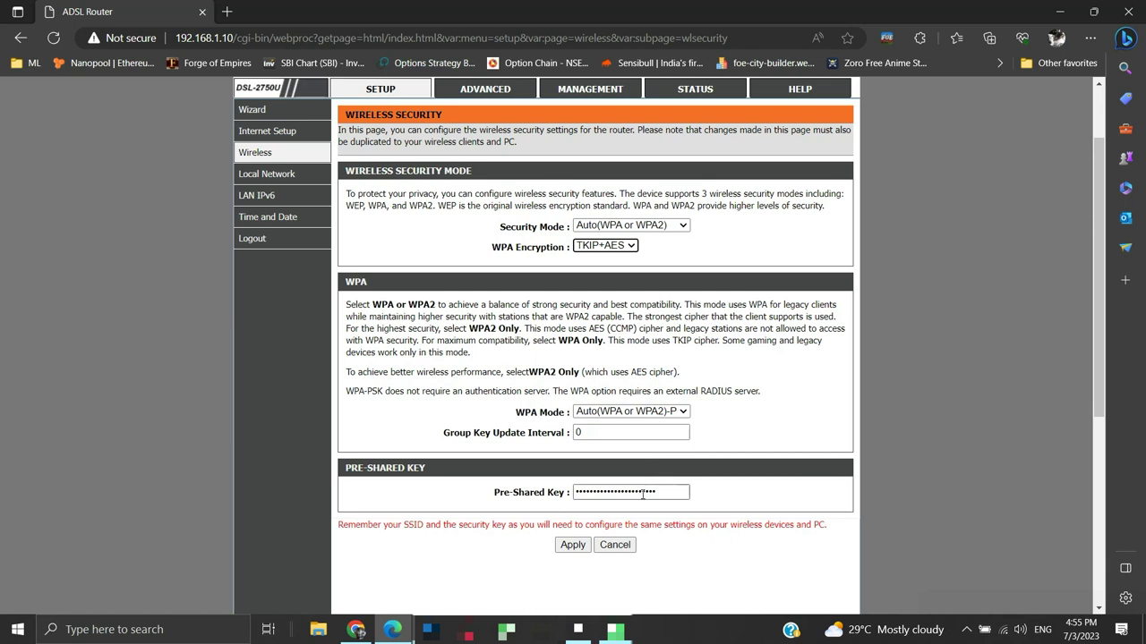
pyautogui.doubleClick(639, 490)
pyautogui.press('BackSpace')
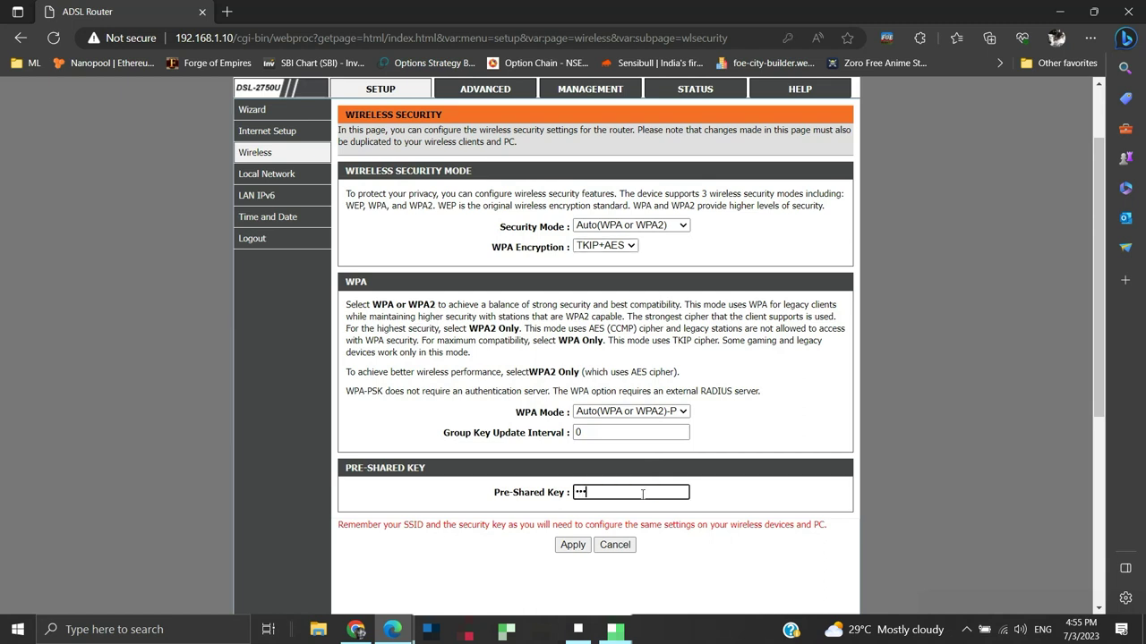
pyautogui.click(573, 547)
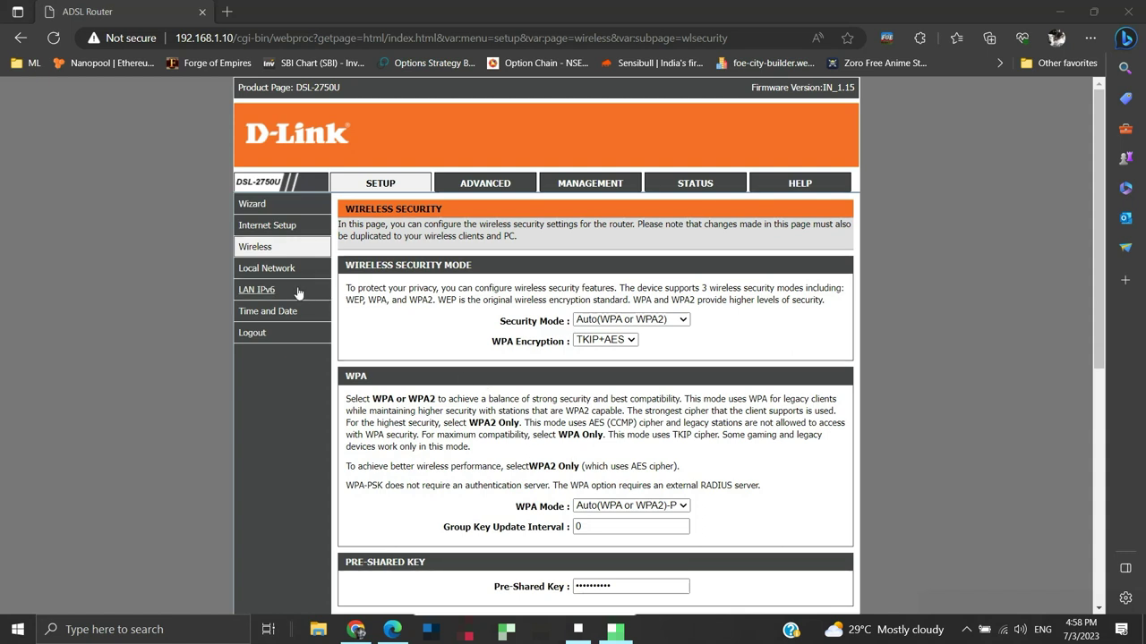
# Apply the unchanged LAN IPv6 settings, then launch the Wizard, after which the router stops responding.
pyautogui.click(268, 292)
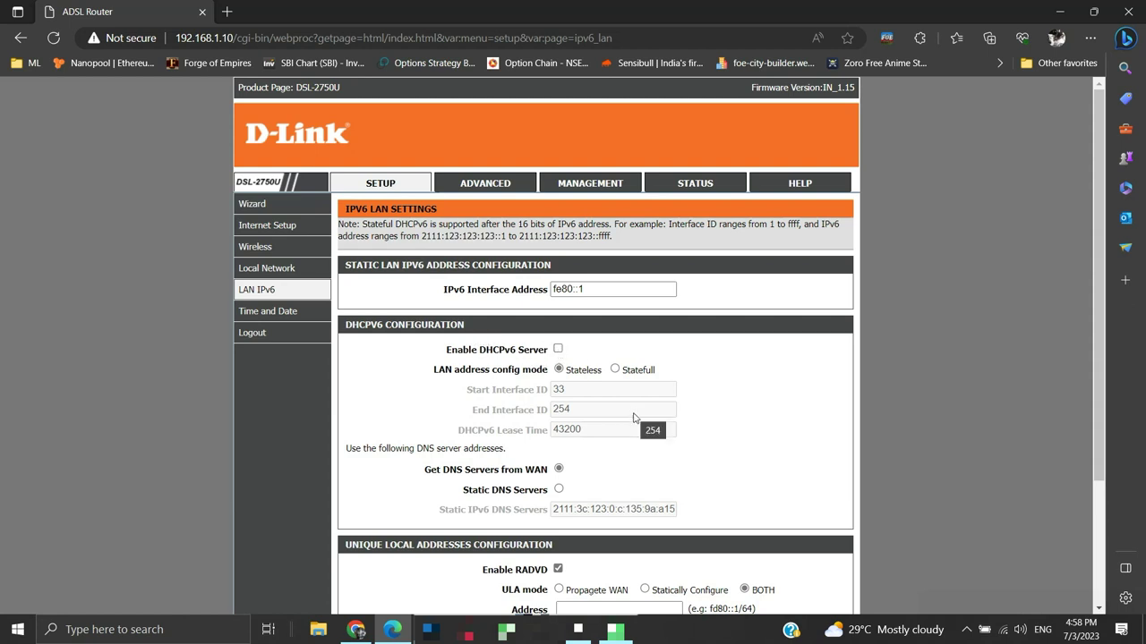
pyautogui.scroll(-2, 706, 431)
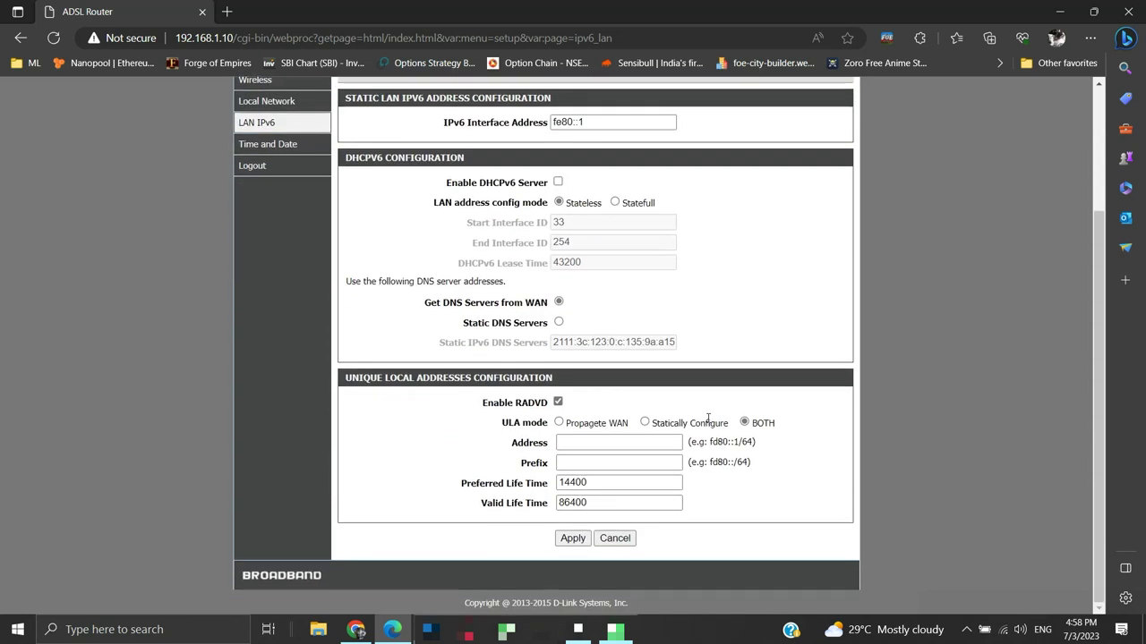
pyautogui.click(573, 538)
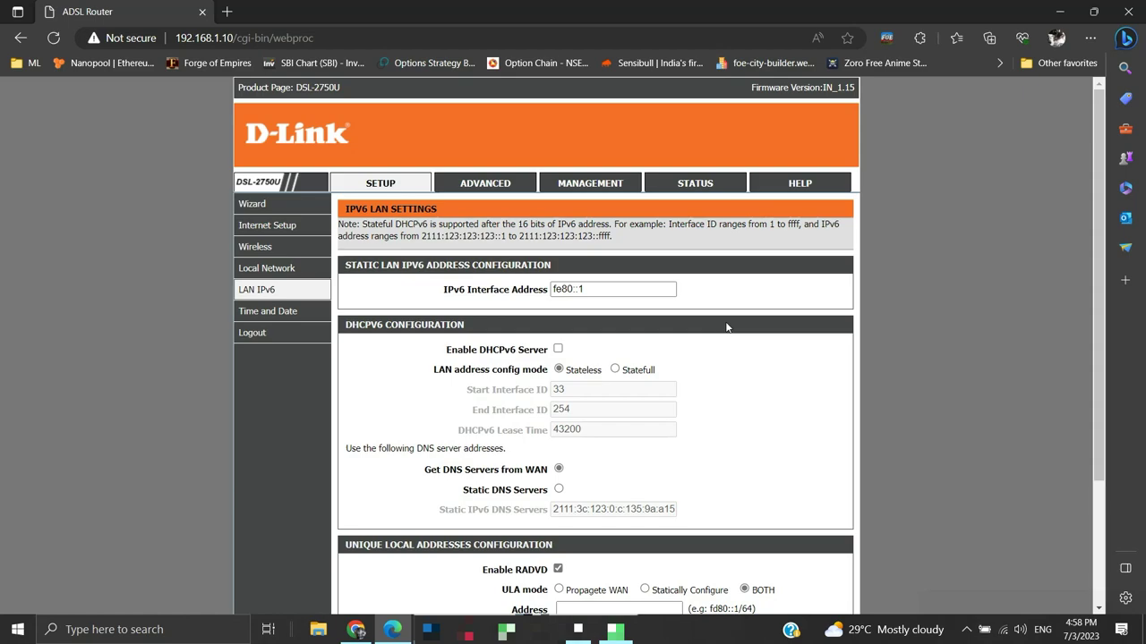
pyautogui.click(259, 205)
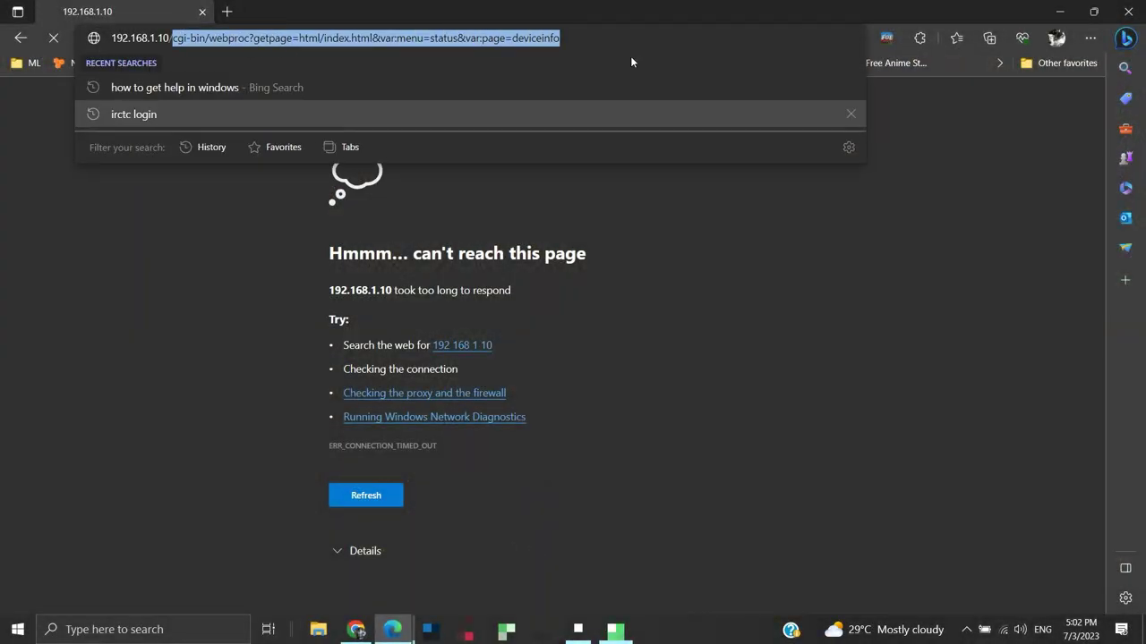
pyautogui.click(630, 55)
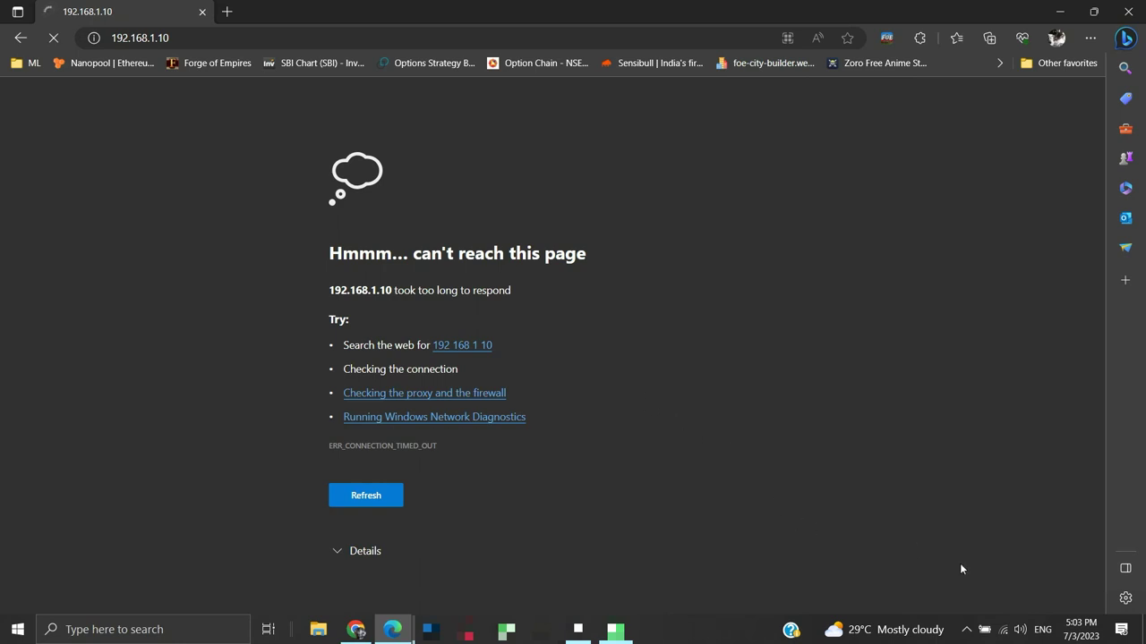
pyautogui.click(1003, 631)
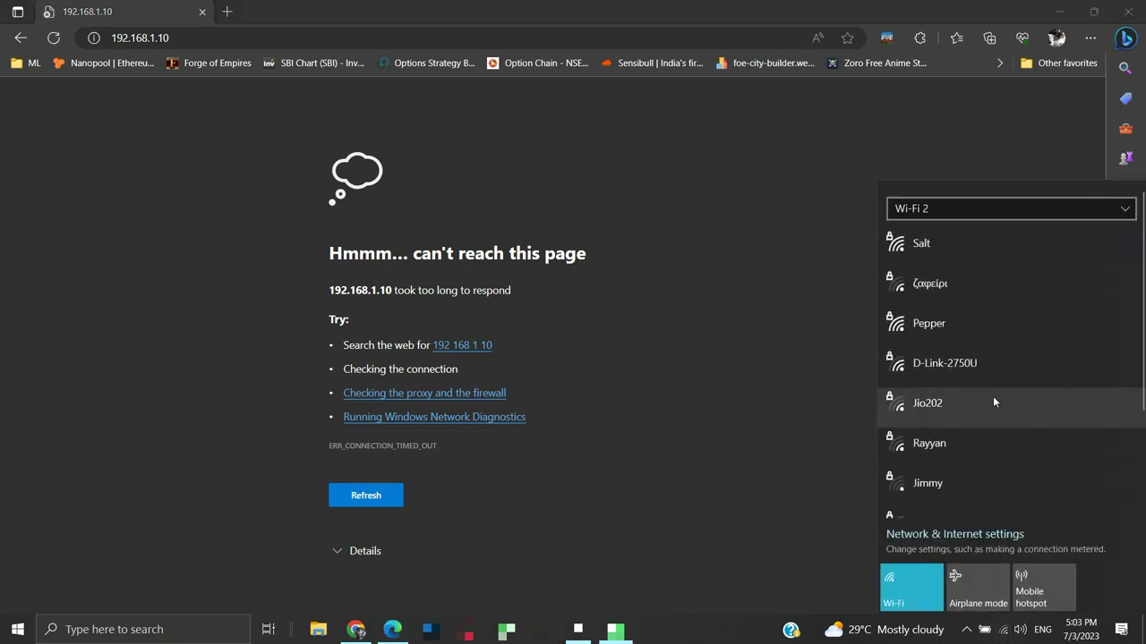
pyautogui.click(991, 376)
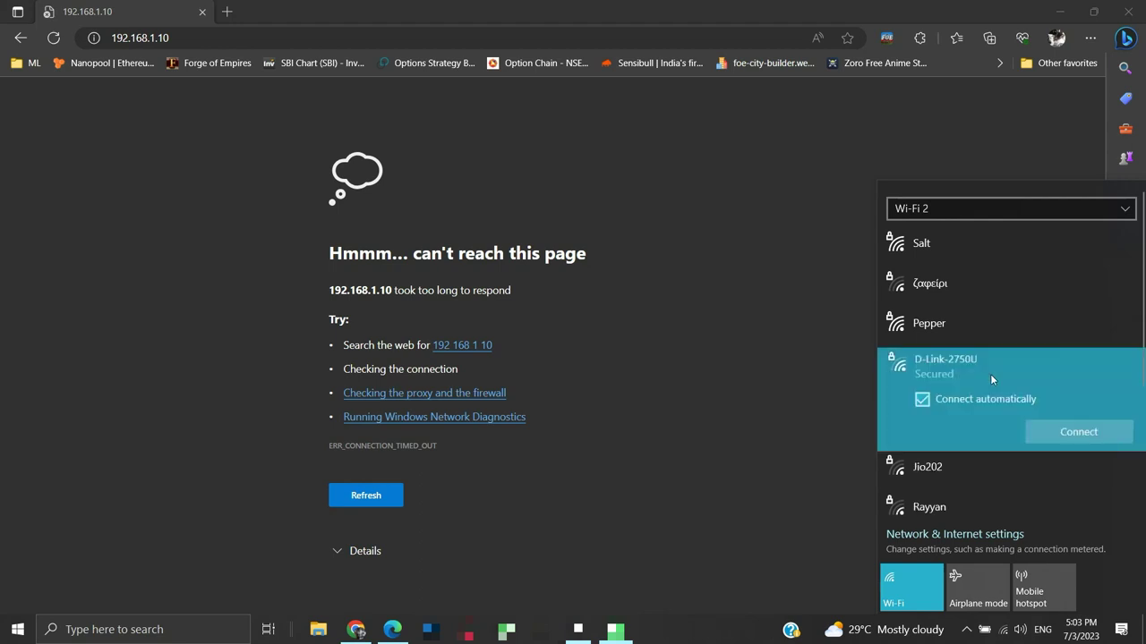
pyautogui.click(1058, 436)
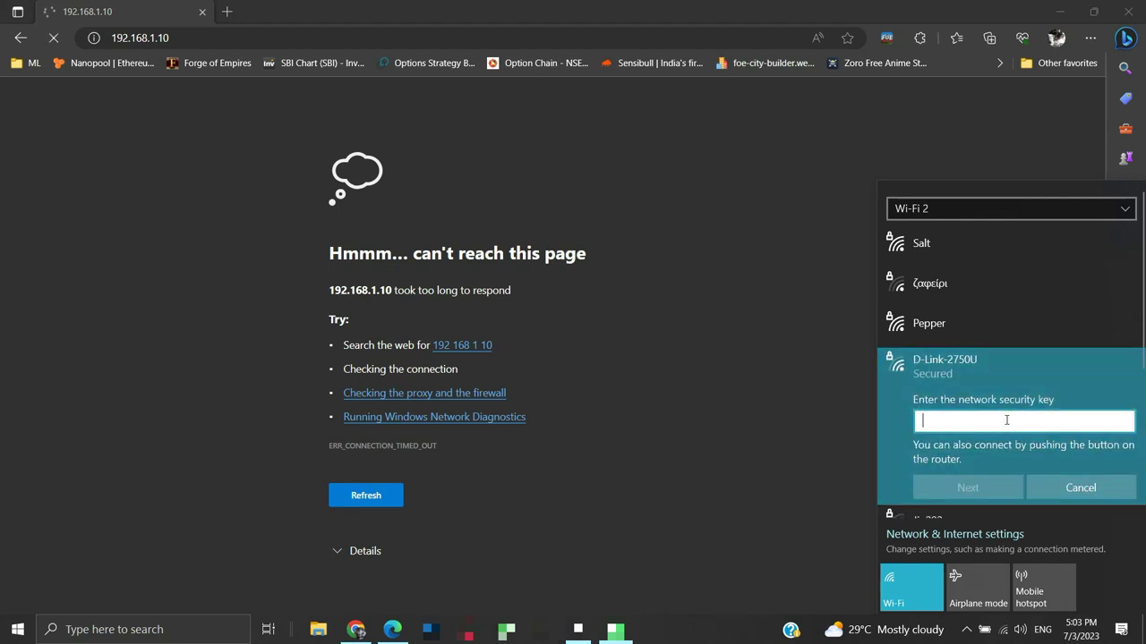
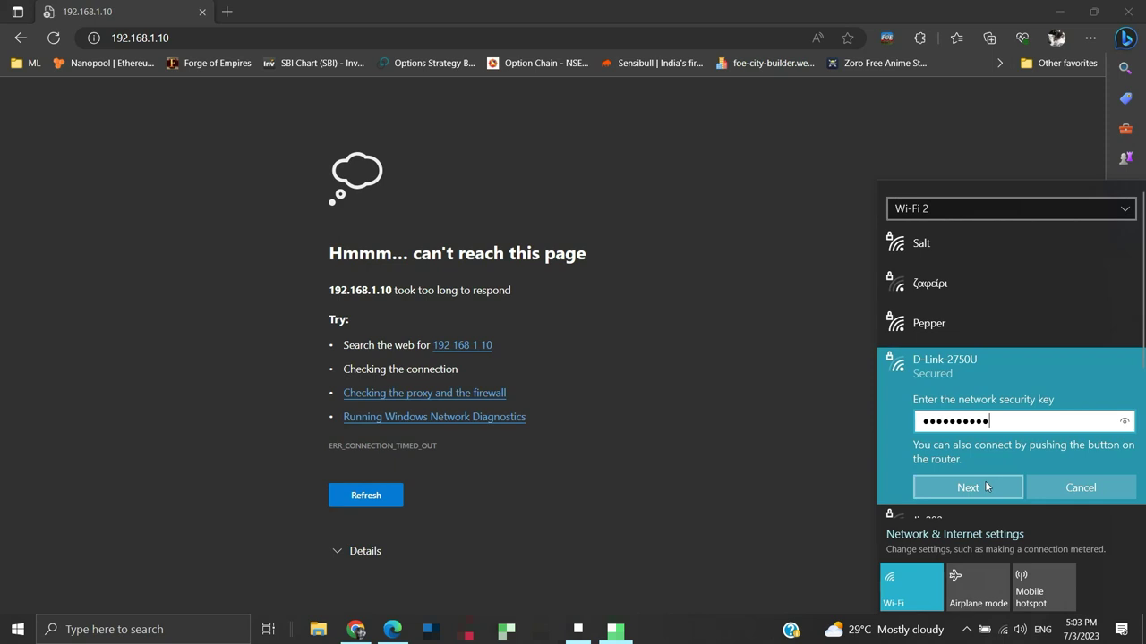
pyautogui.click(983, 486)
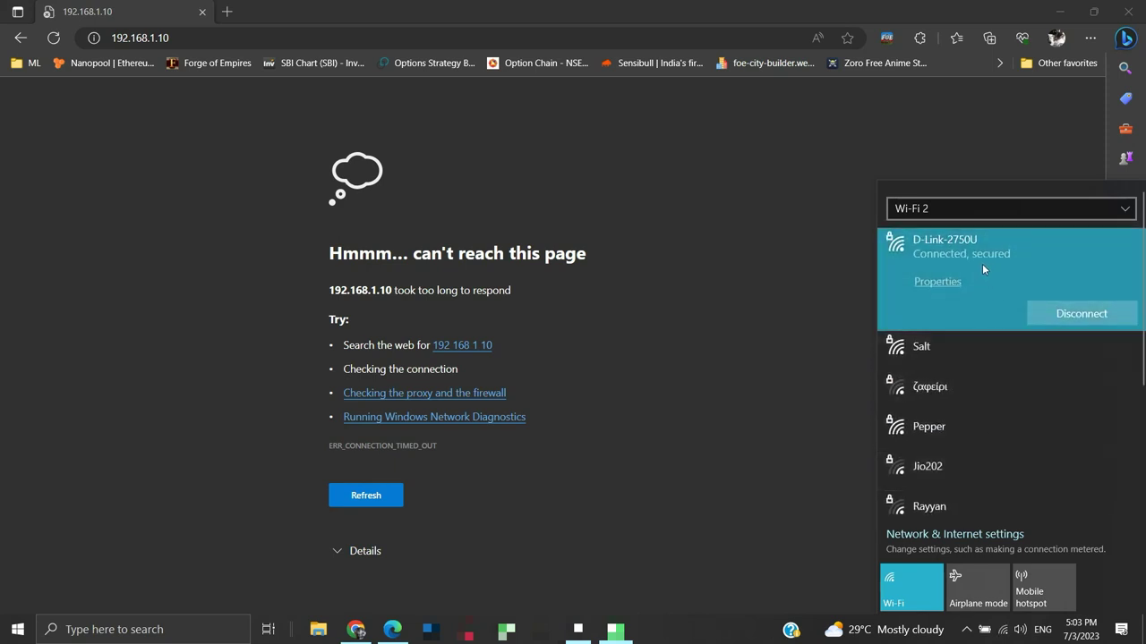
pyautogui.click(1046, 212)
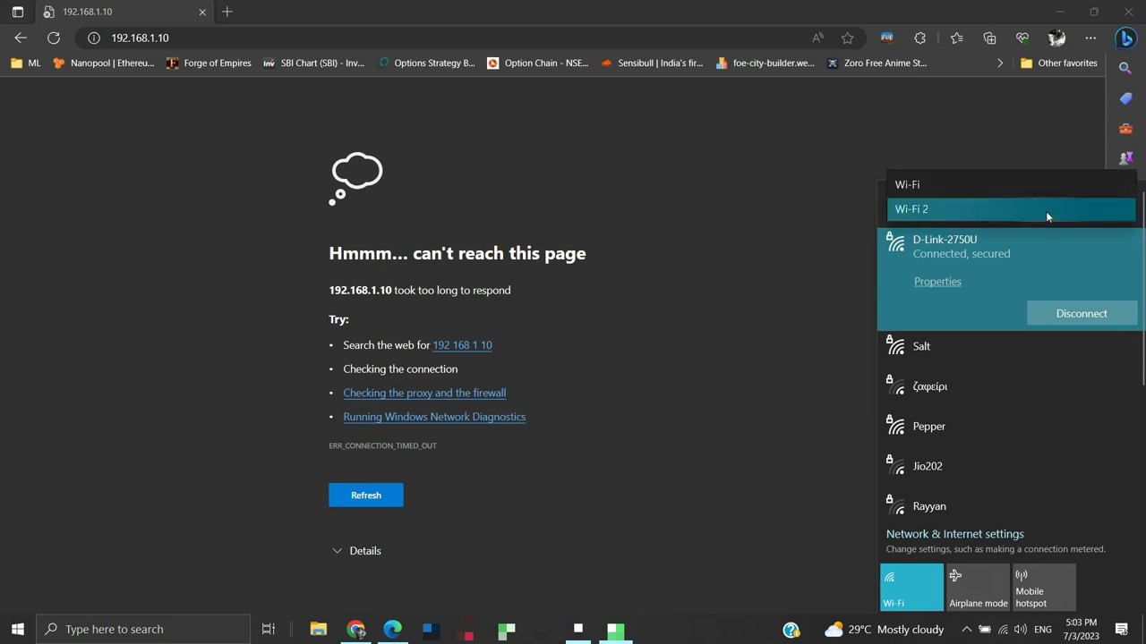
pyautogui.click(987, 191)
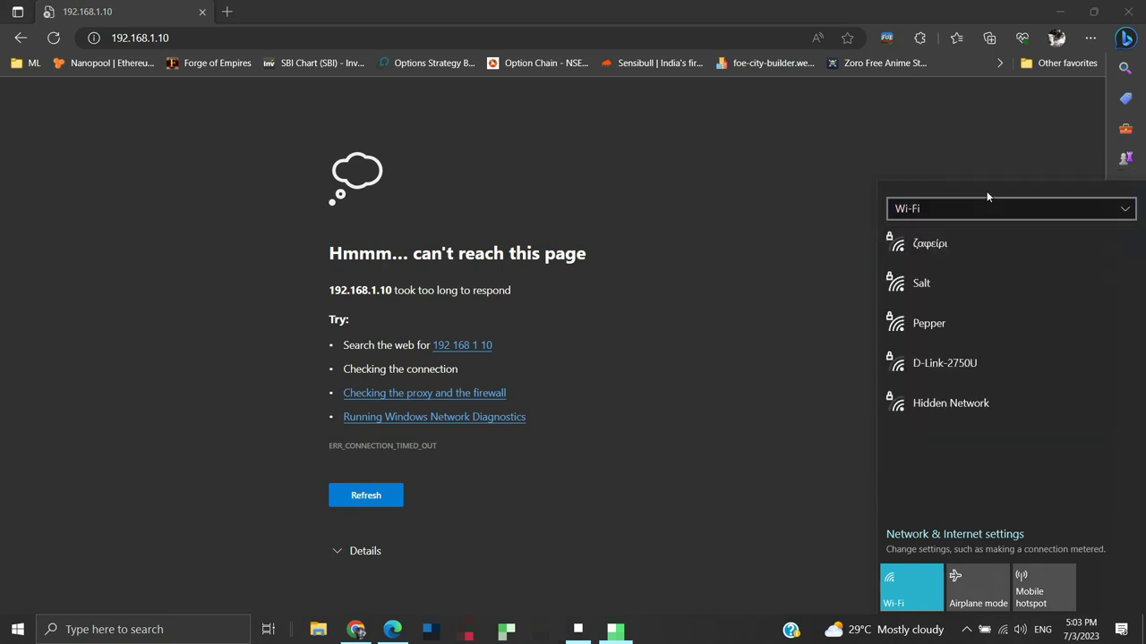
pyautogui.click(972, 359)
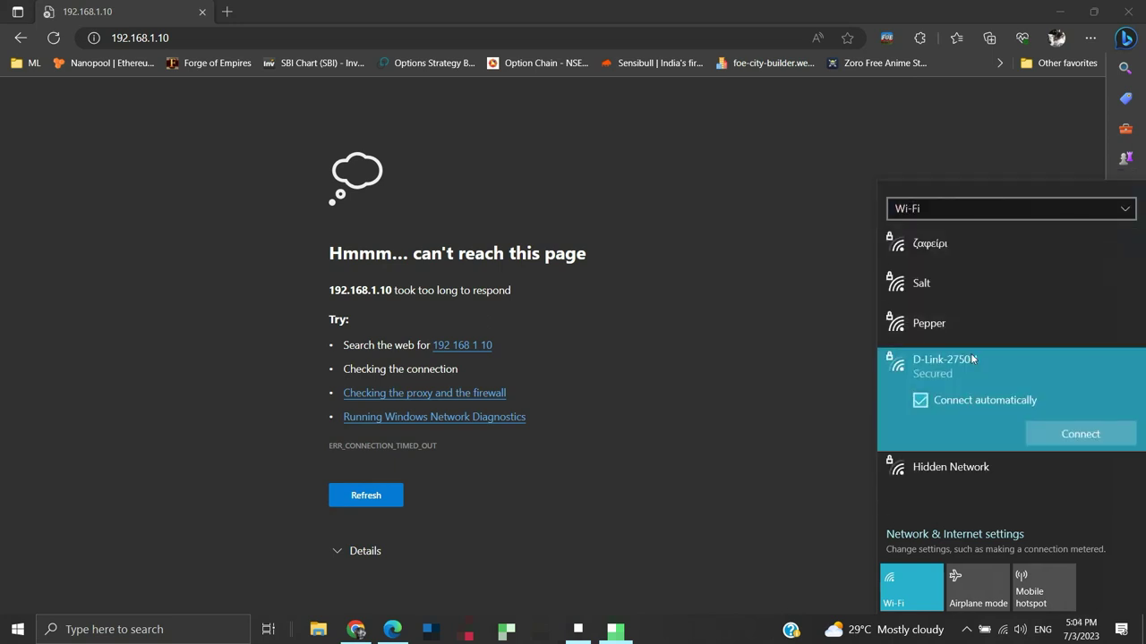
pyautogui.click(1067, 433)
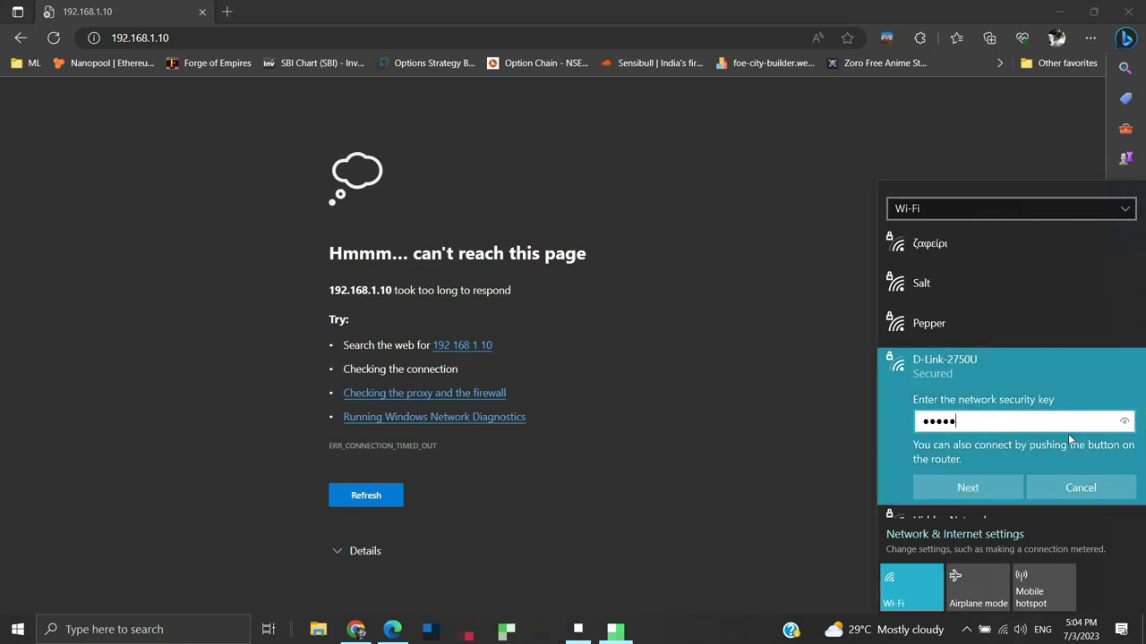
pyautogui.click(985, 488)
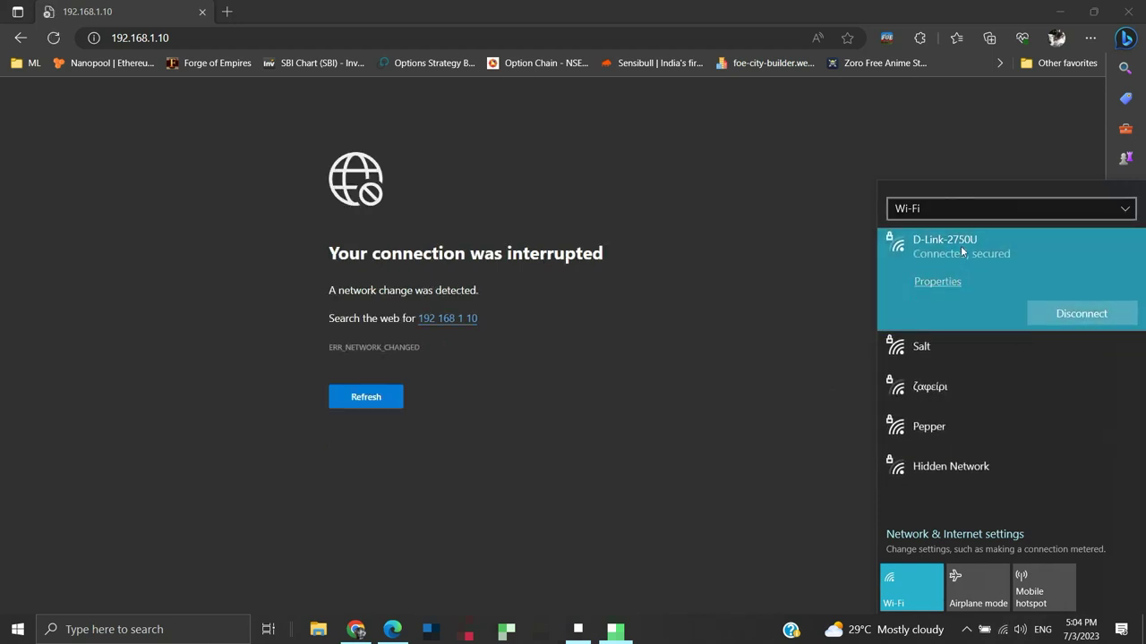
pyautogui.click(964, 206)
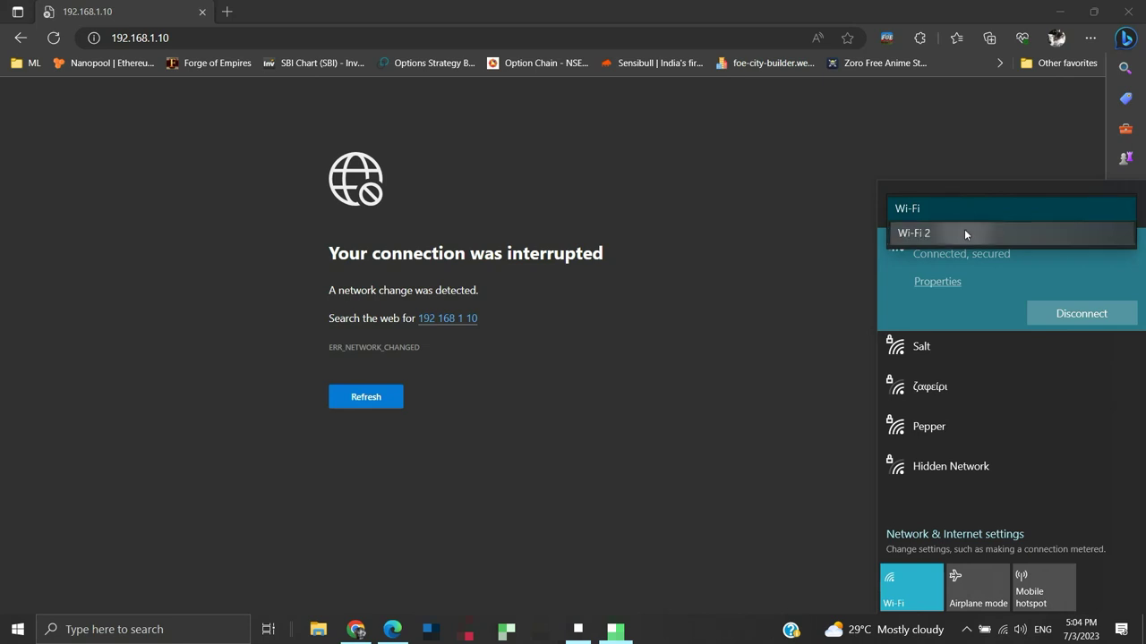
pyautogui.click(964, 232)
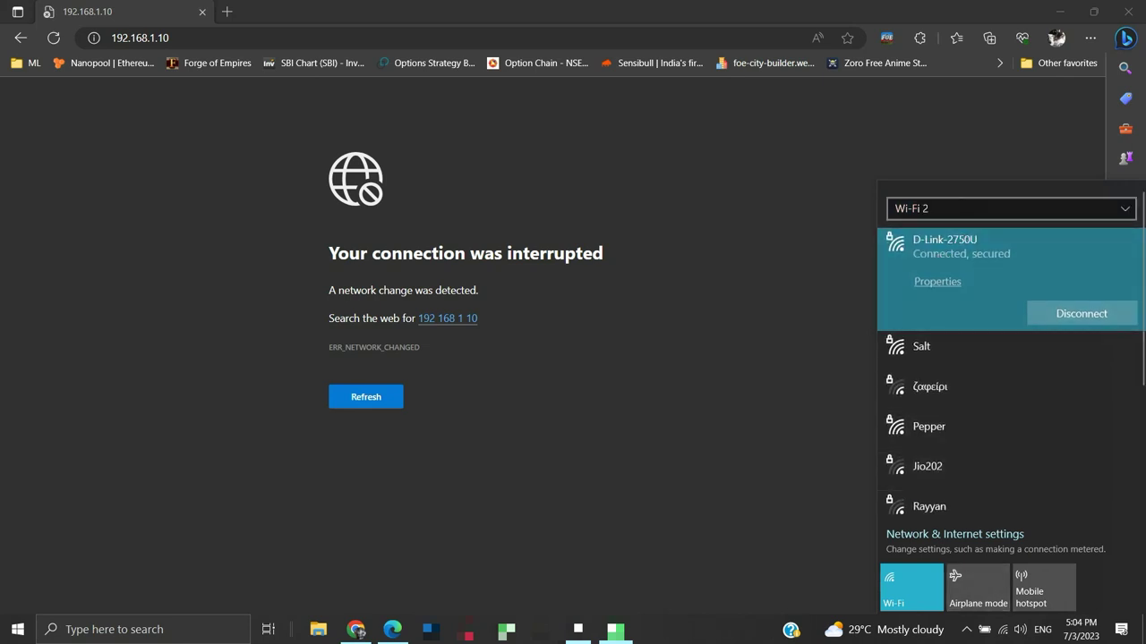
pyautogui.click(1003, 634)
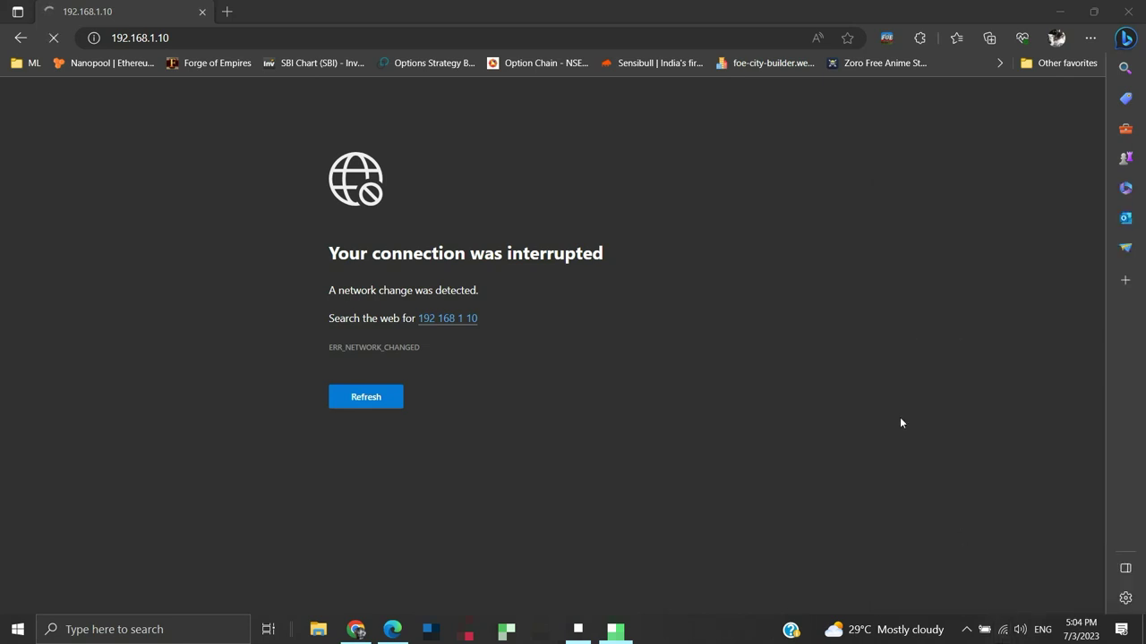
# Load google.com in Edge, declining the switch to Chrome, then enter youtube.com.
pyautogui.click(485, 34)
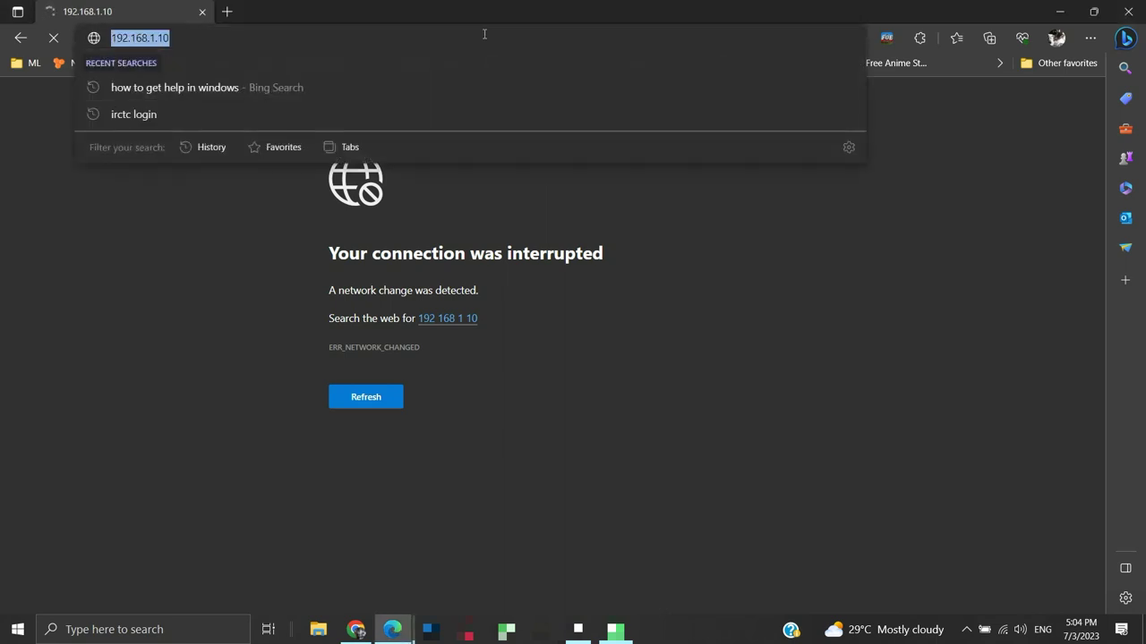
pyautogui.write('goo')
pyautogui.press('Return')
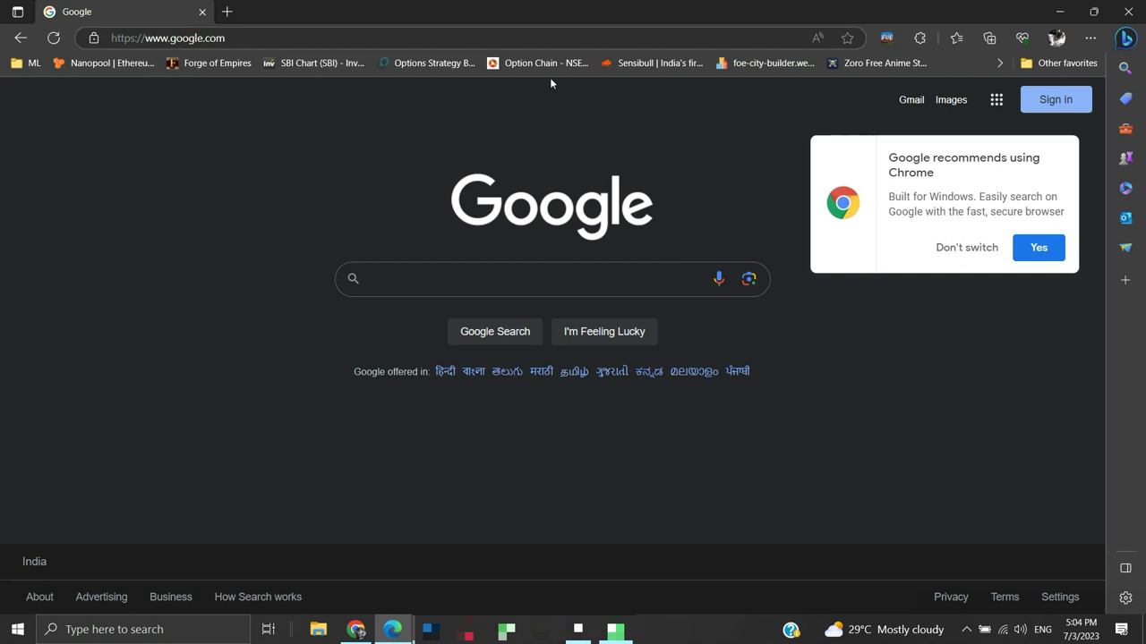
pyautogui.click(943, 247)
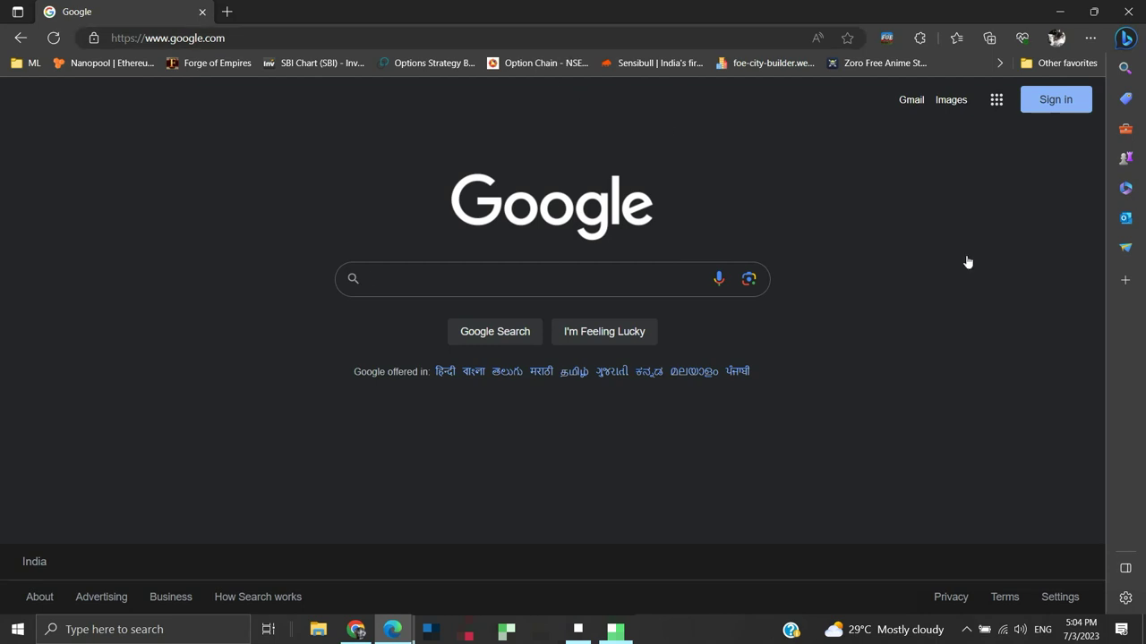
pyautogui.click(418, 38)
pyautogui.write('youtub')
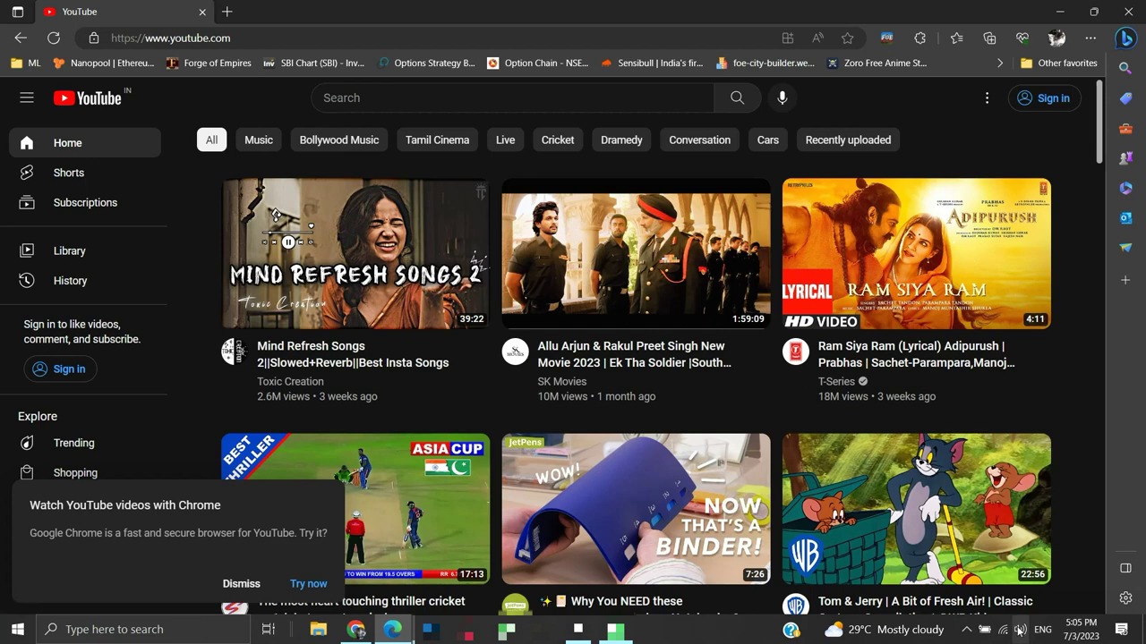
# Check in the Wi-Fi flyout that the Wi-Fi adapter shows D-Link-2750U connected.
pyautogui.click(1008, 633)
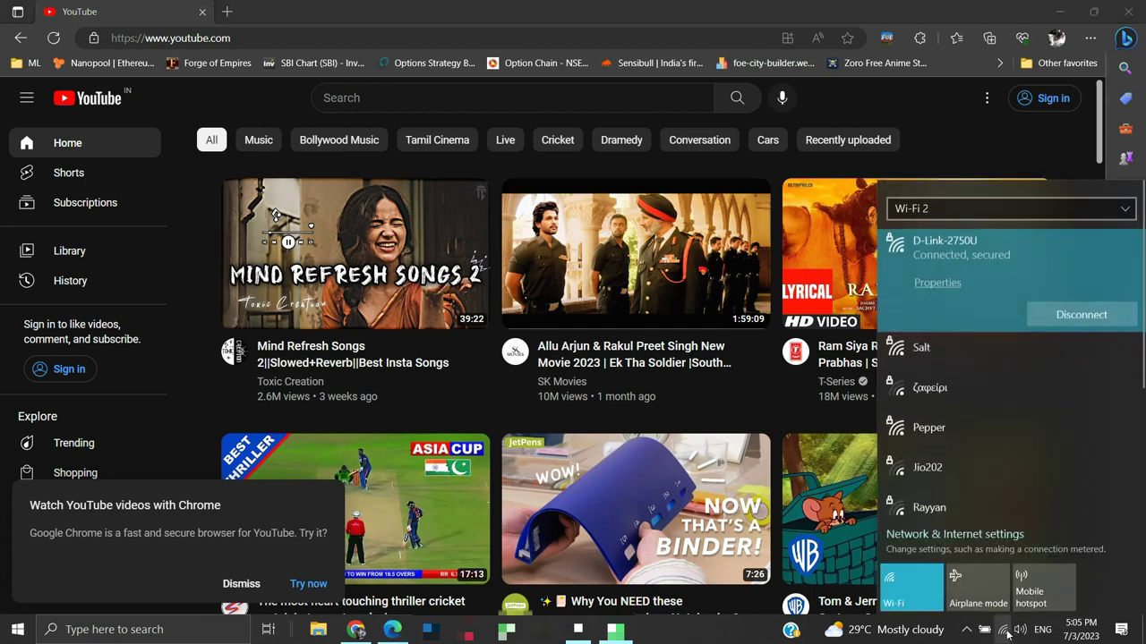
pyautogui.click(1016, 210)
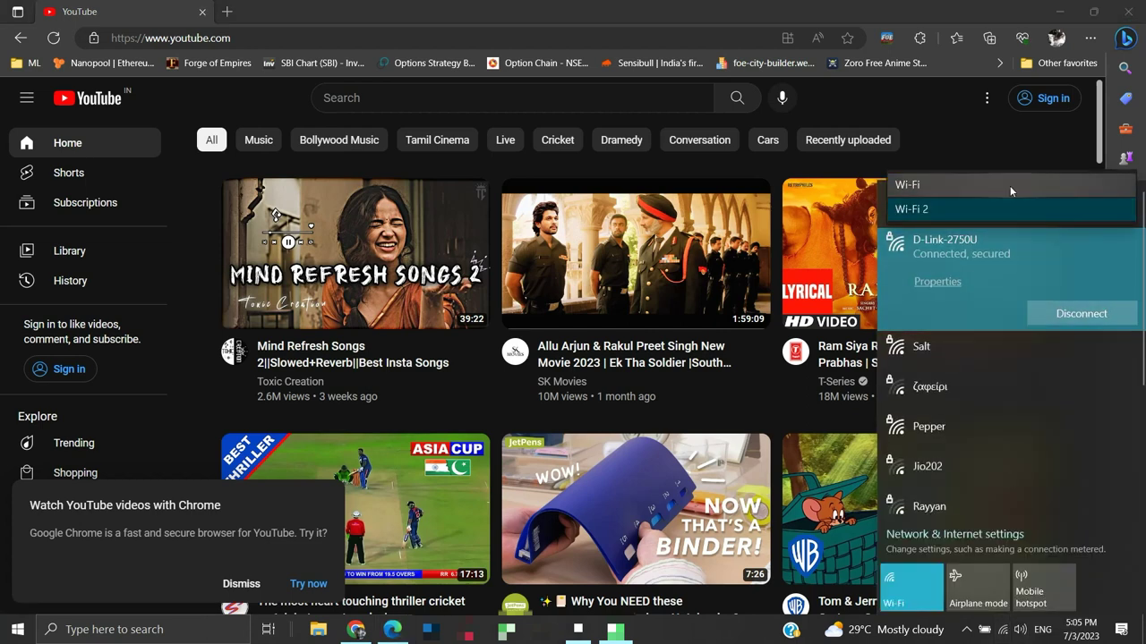
pyautogui.click(1009, 186)
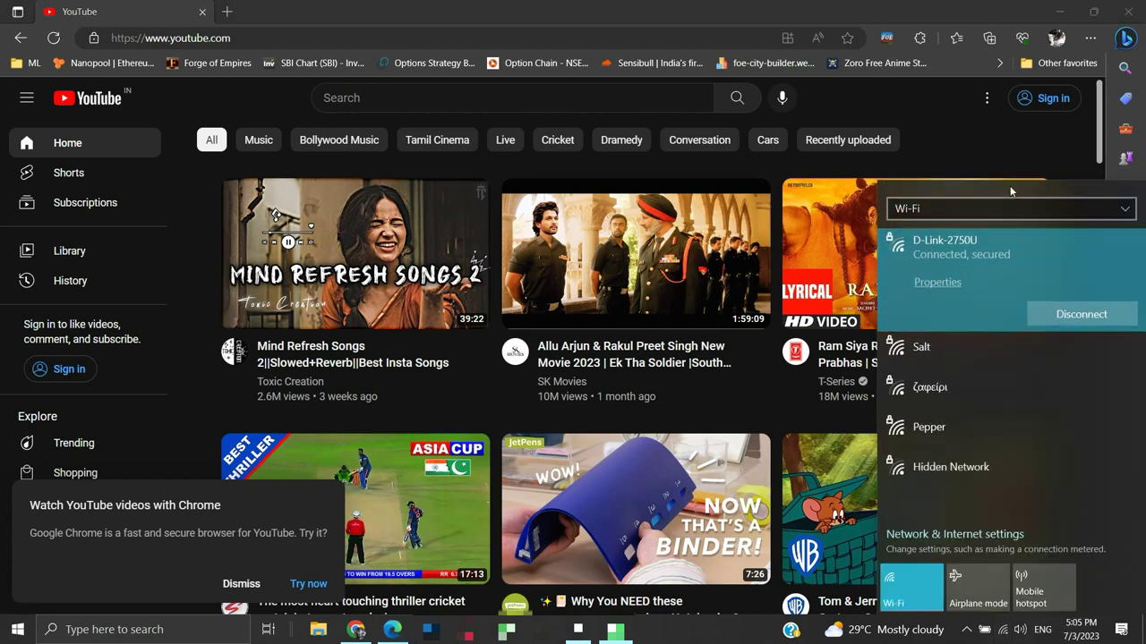
pyautogui.click(518, 39)
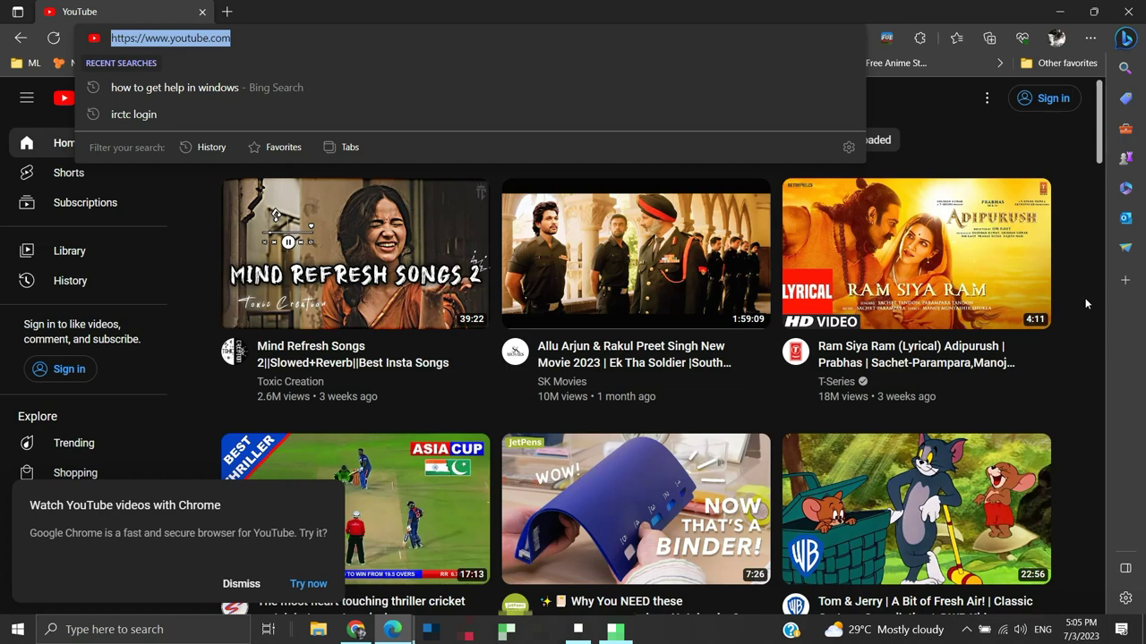
# Search Google for cats and confirm D-Link-2750U is still connected in the Wi-Fi list.
pyautogui.write('google')
pyautogui.press('Return')
pyautogui.write('d')
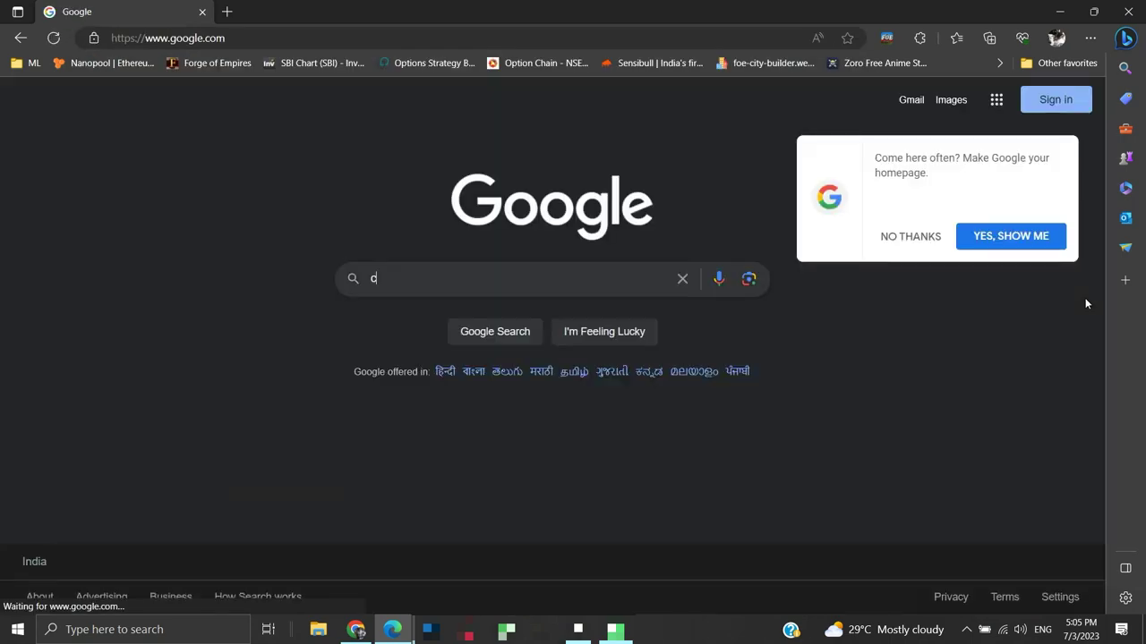
pyautogui.write('ats')
pyautogui.press('Return')
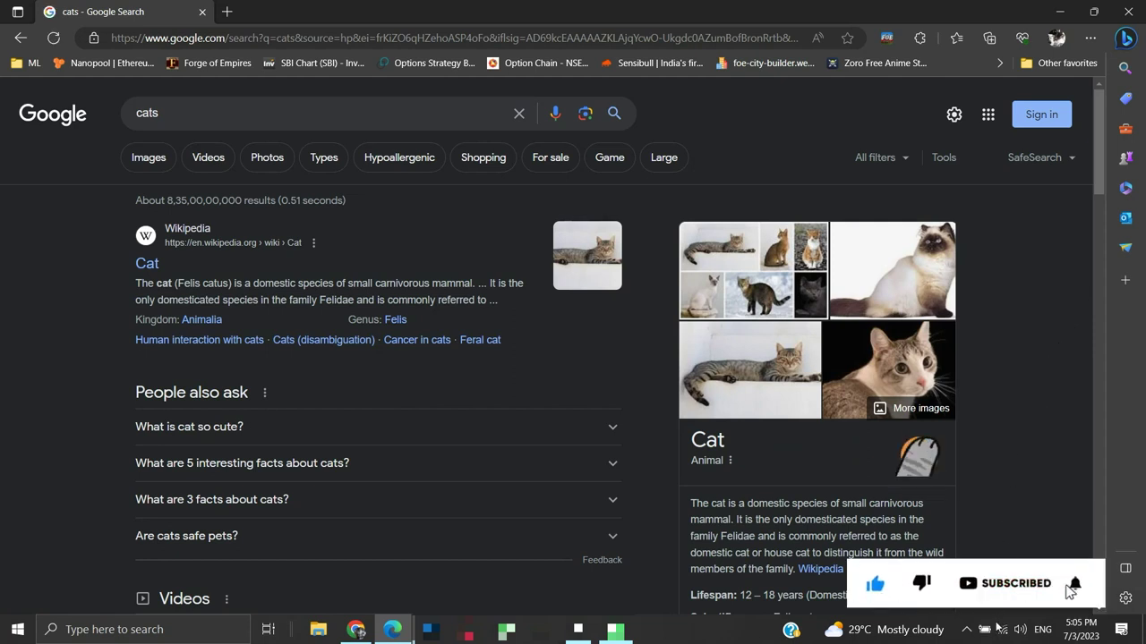
pyautogui.click(999, 629)
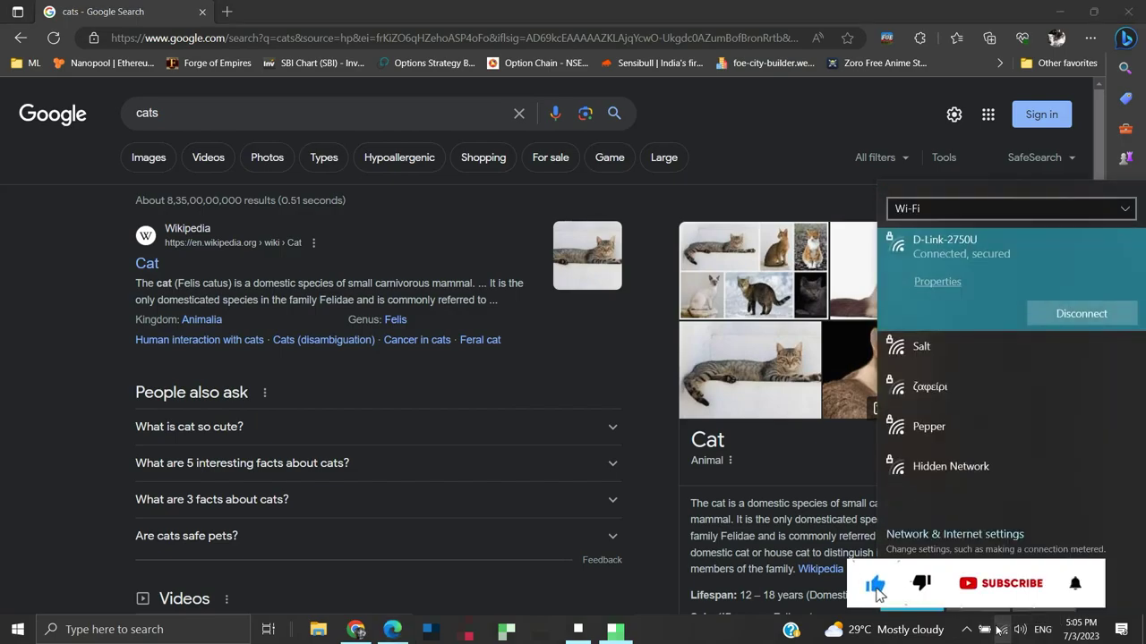